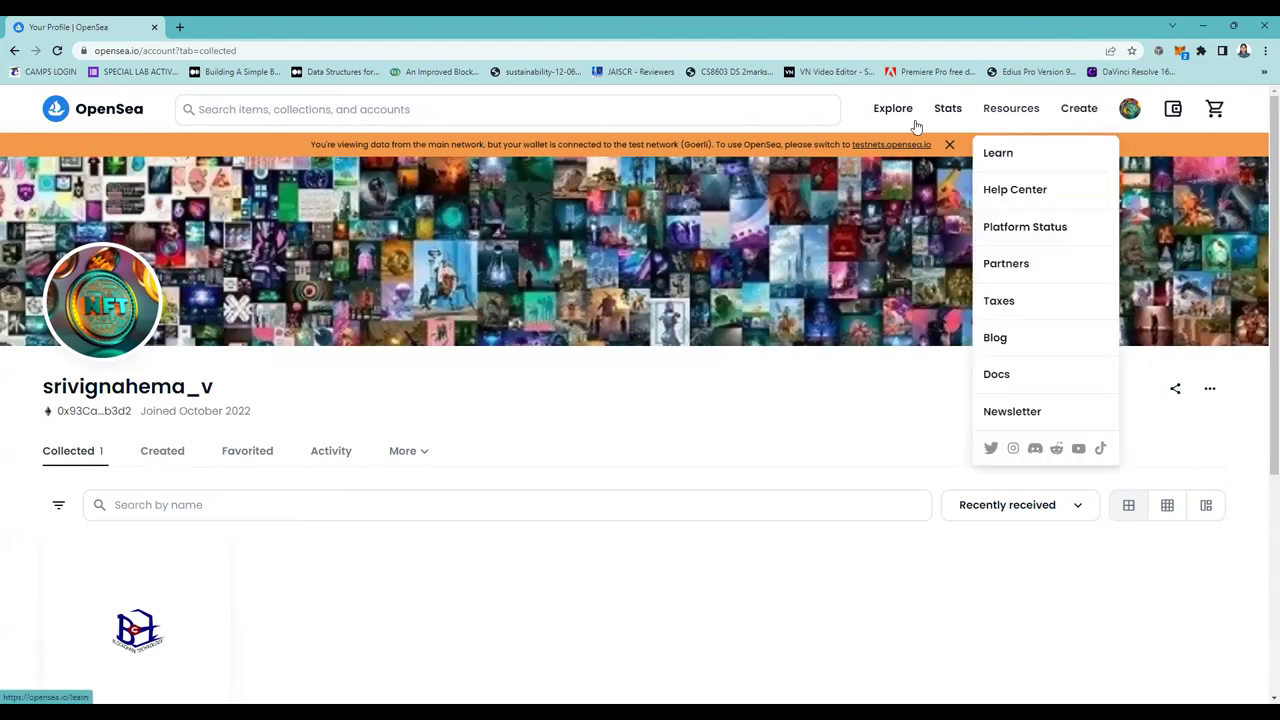
Open the account profile and examine the collected BCT LOGO item with its collection and price.
{"action": "mouse_move", "coordinate": [889, 121]}
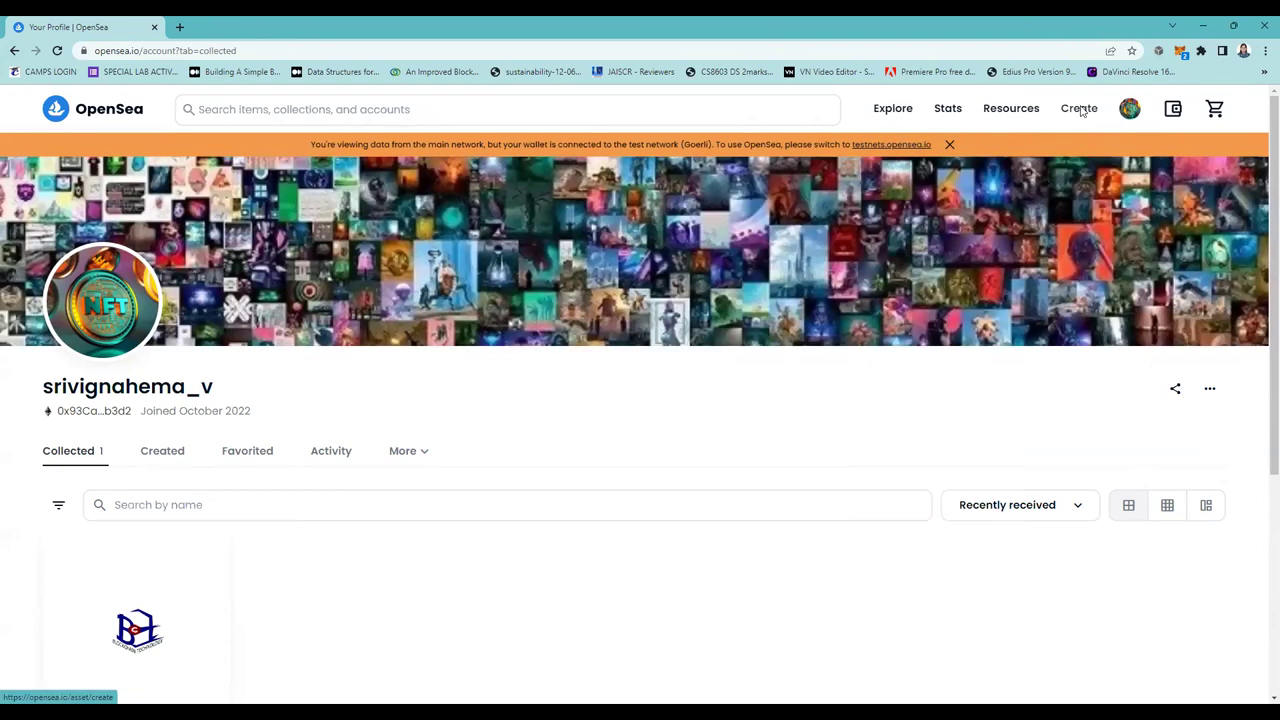
{"action": "mouse_move", "coordinate": [1129, 108]}
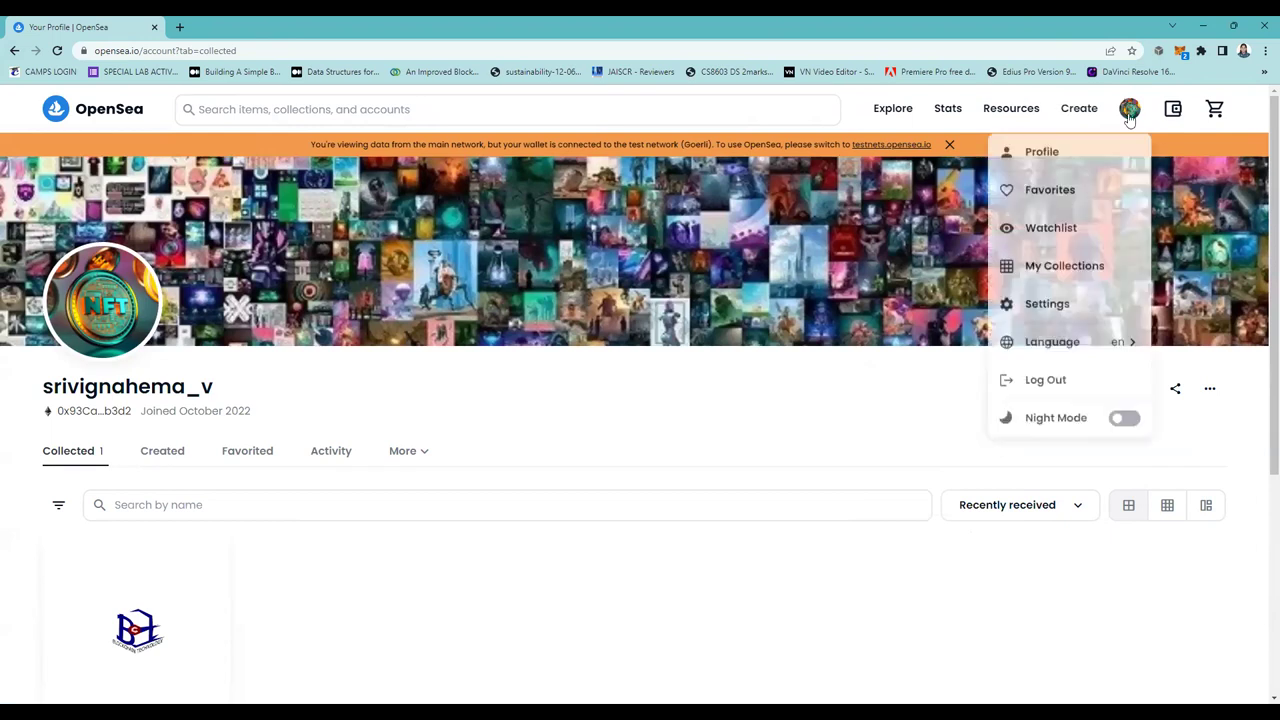
{"action": "left_click", "coordinate": [1045, 157]}
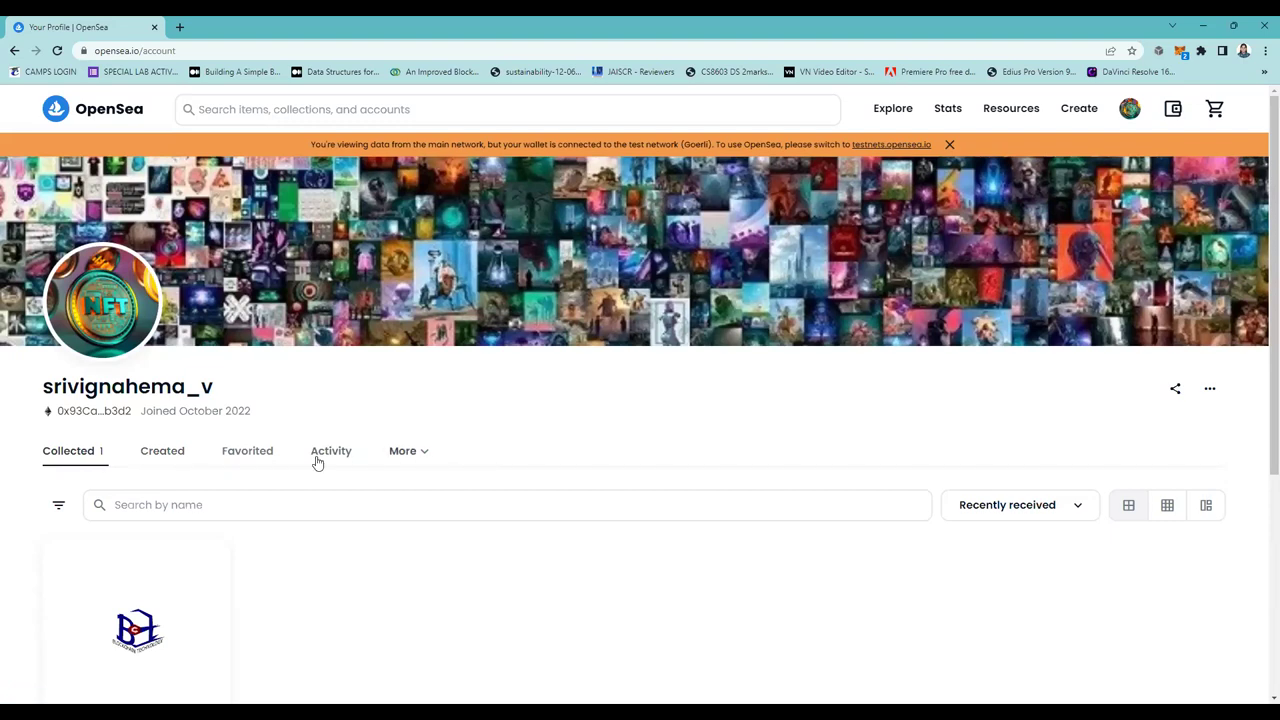
{"action": "left_click", "coordinate": [70, 457]}
{"action": "scroll", "coordinate": [138, 508], "scroll_direction": "down", "scroll_amount": 2}
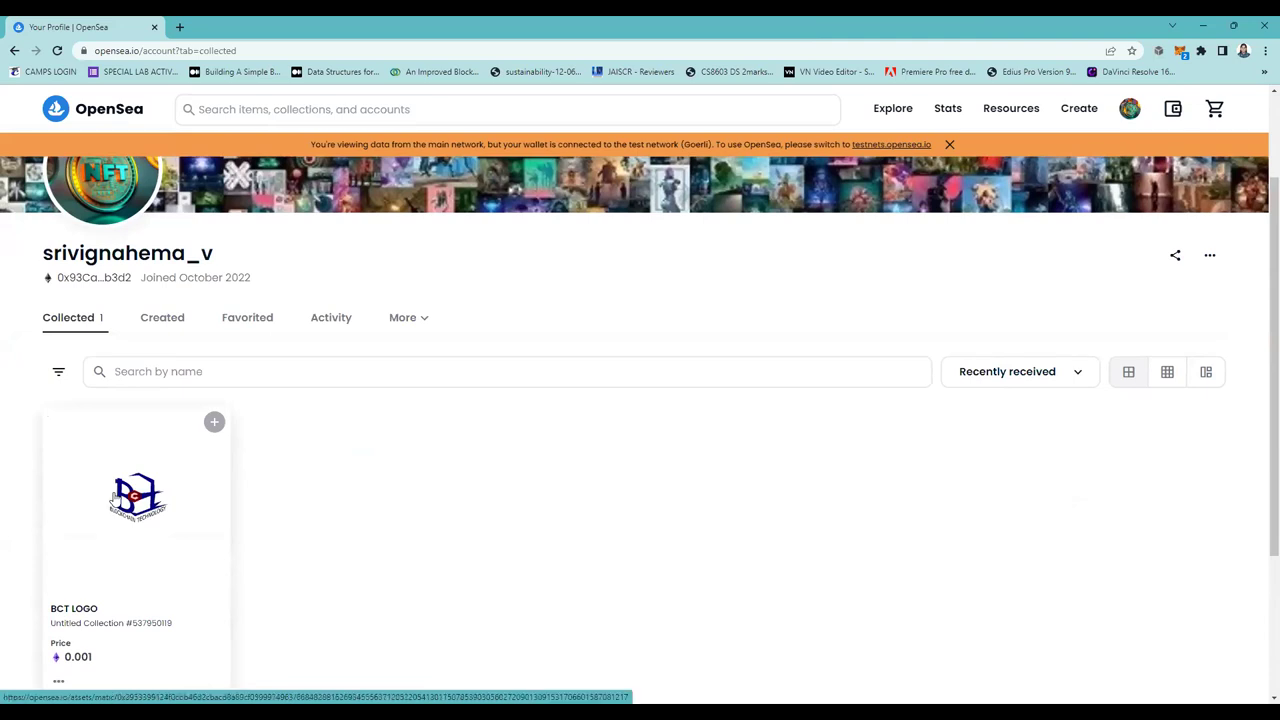
{"action": "scroll", "coordinate": [134, 580], "scroll_direction": "down", "scroll_amount": 2}
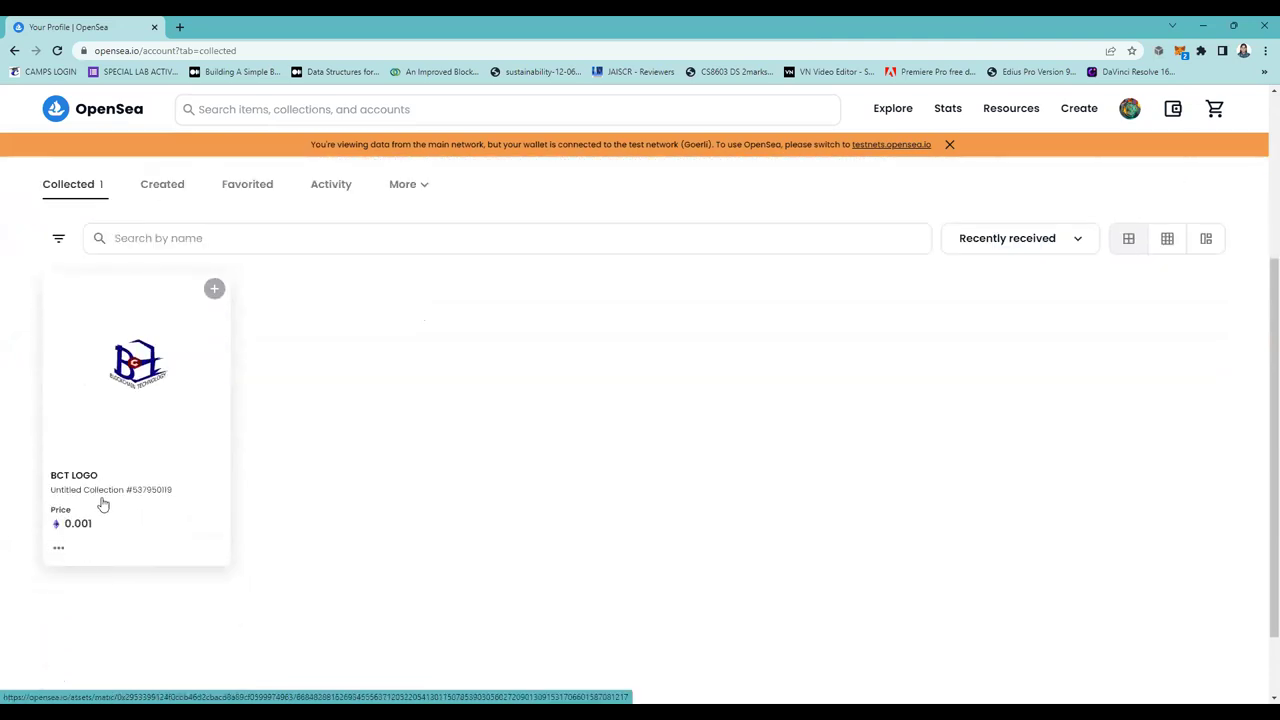
{"action": "scroll", "coordinate": [112, 538], "scroll_direction": "up", "scroll_amount": 2}
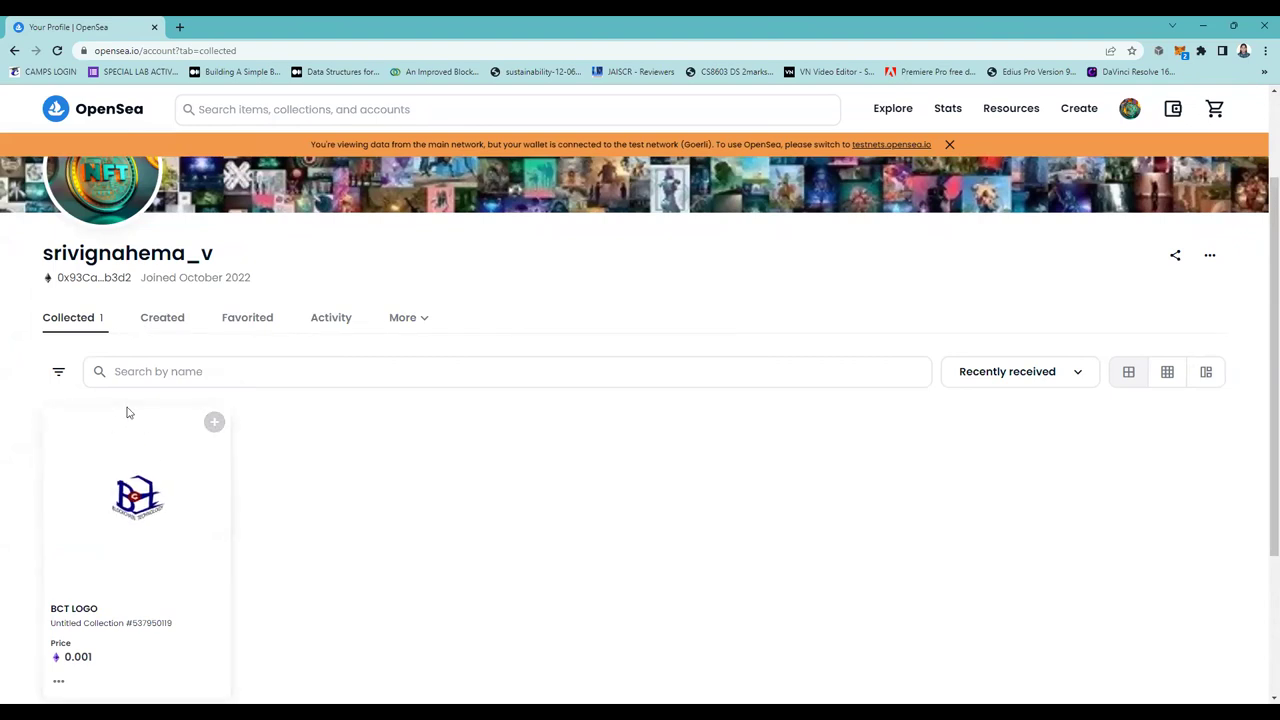
Review the profile's created items, its activity history and the additional offer and listing categories.
{"action": "left_click", "coordinate": [158, 321]}
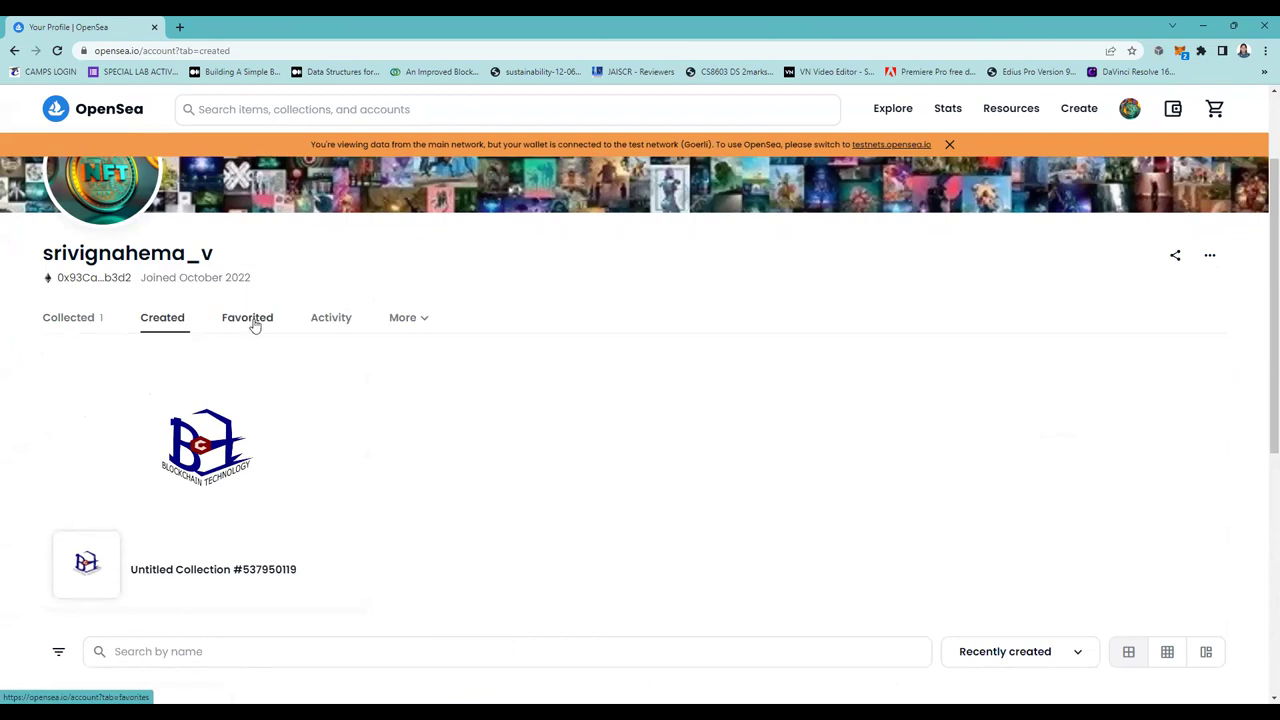
{"action": "left_click", "coordinate": [330, 318]}
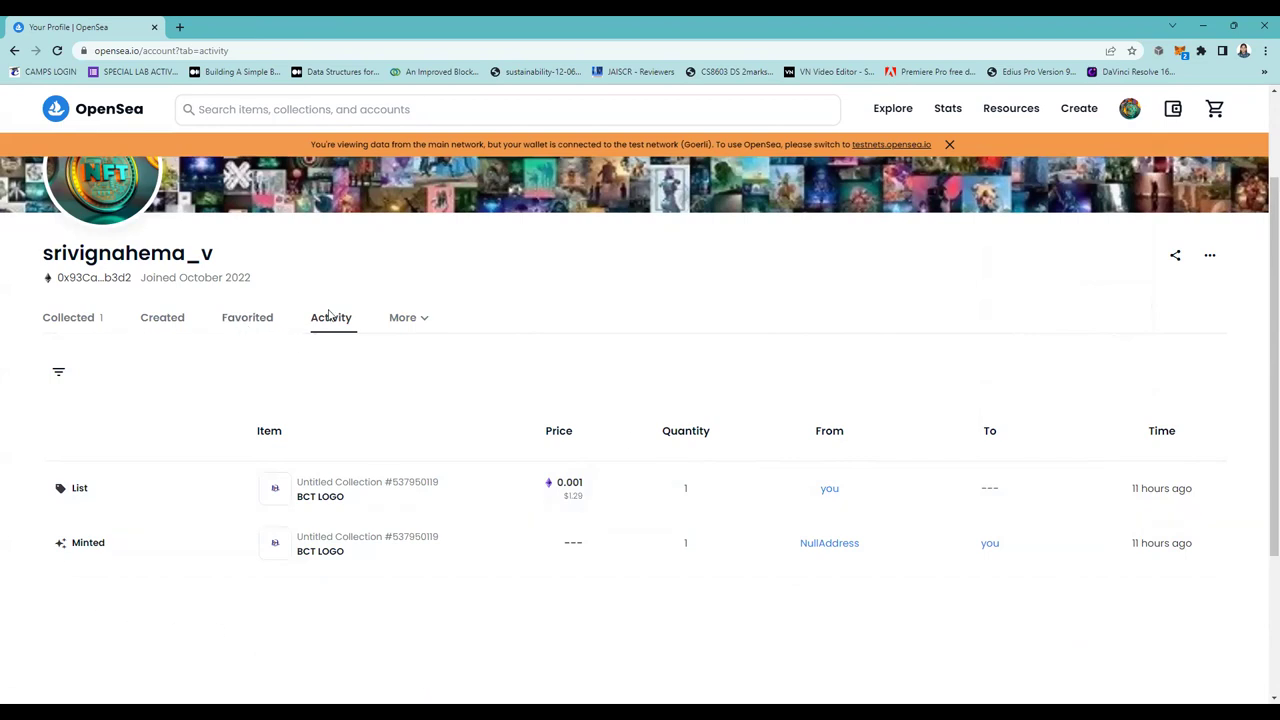
{"action": "left_click", "coordinate": [421, 322]}
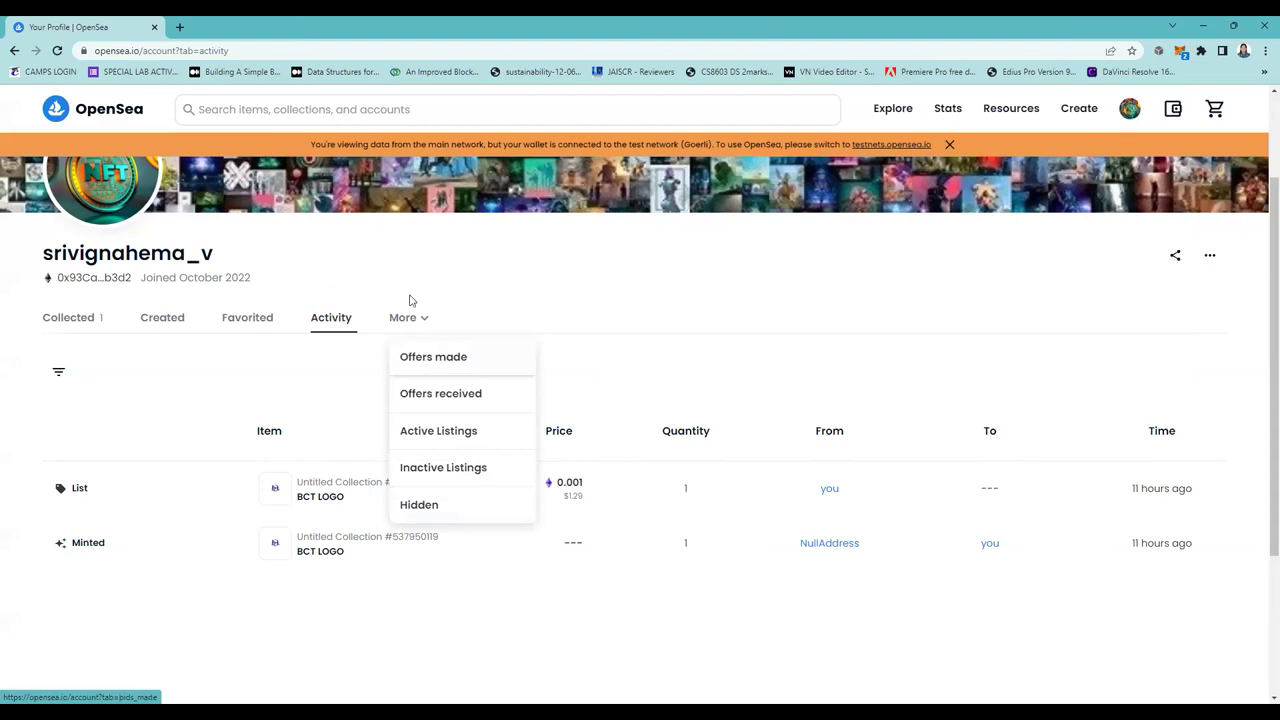
{"action": "scroll", "coordinate": [1172, 350], "scroll_direction": "up", "scroll_amount": 3}
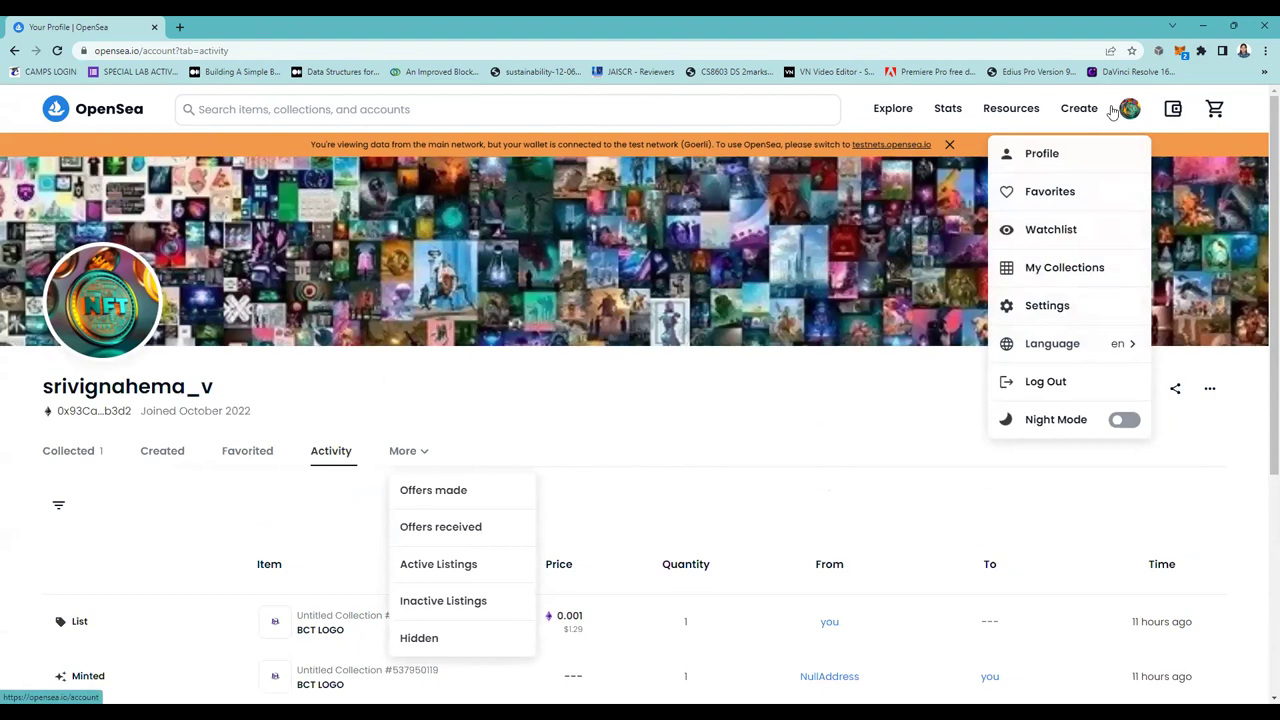
{"action": "left_click", "coordinate": [1078, 110]}
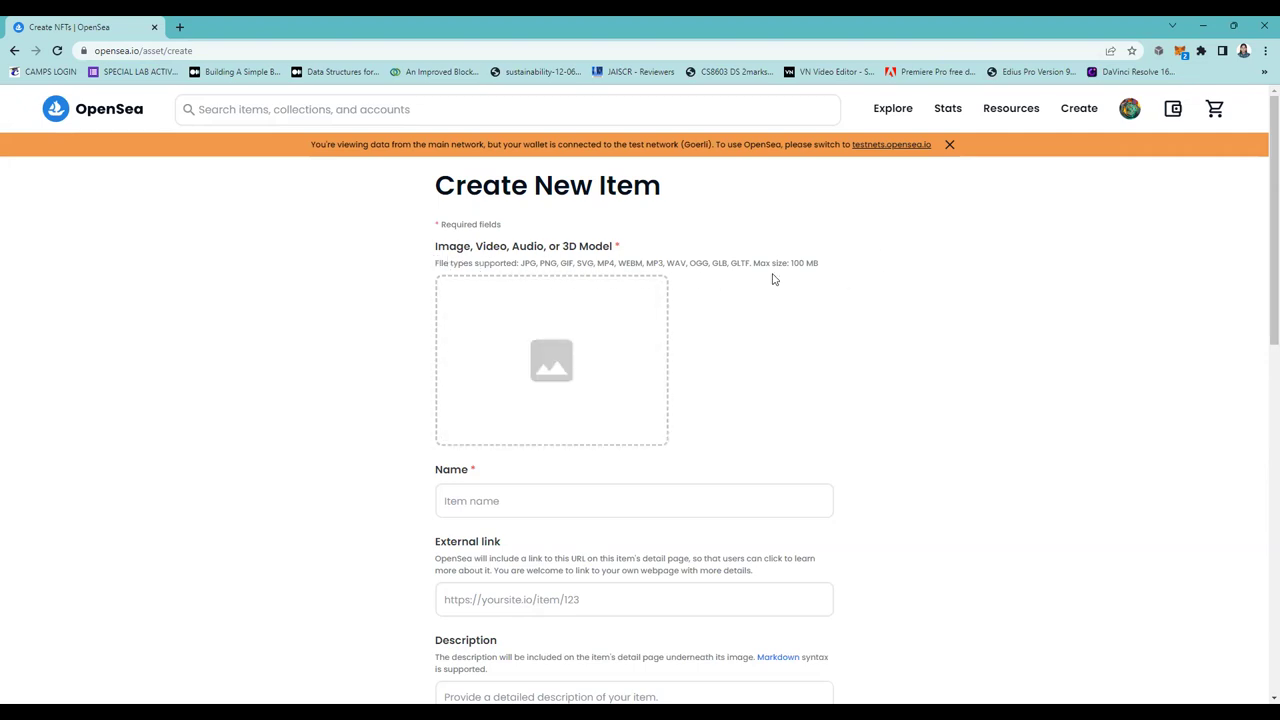
{"action": "left_click", "coordinate": [538, 348]}
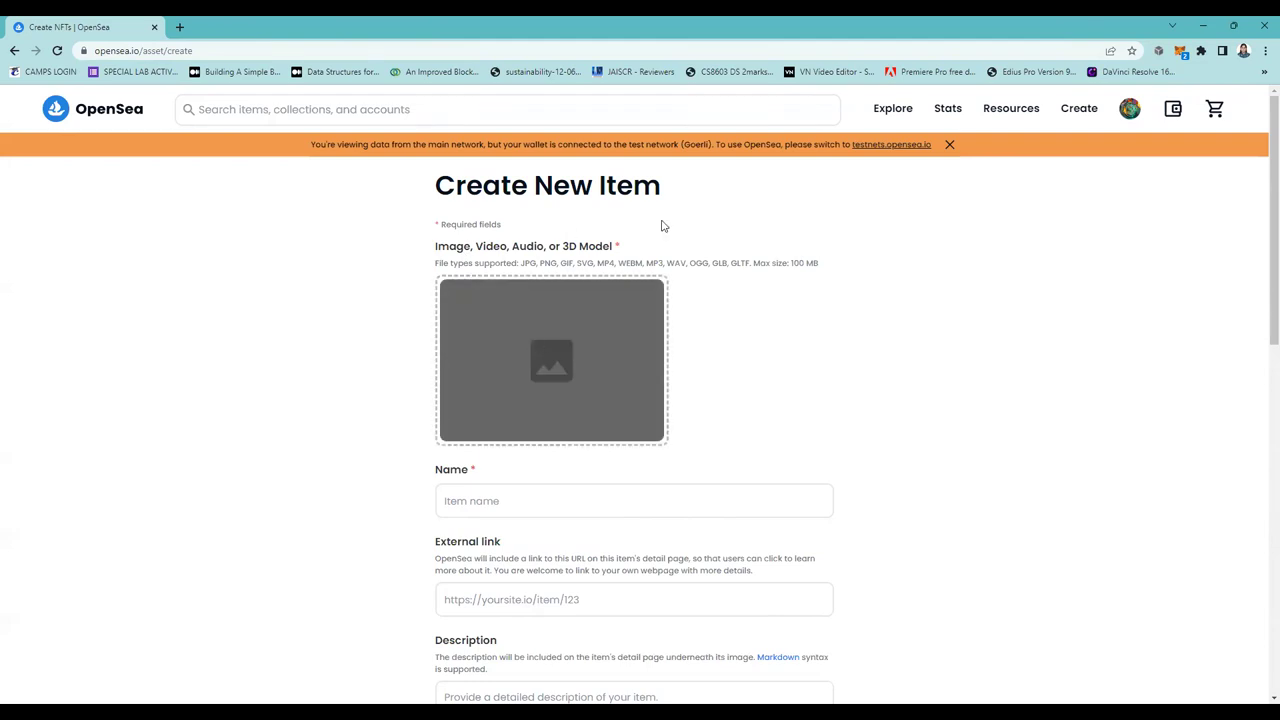
{"action": "scroll", "coordinate": [1038, 324], "scroll_direction": "down", "scroll_amount": 5}
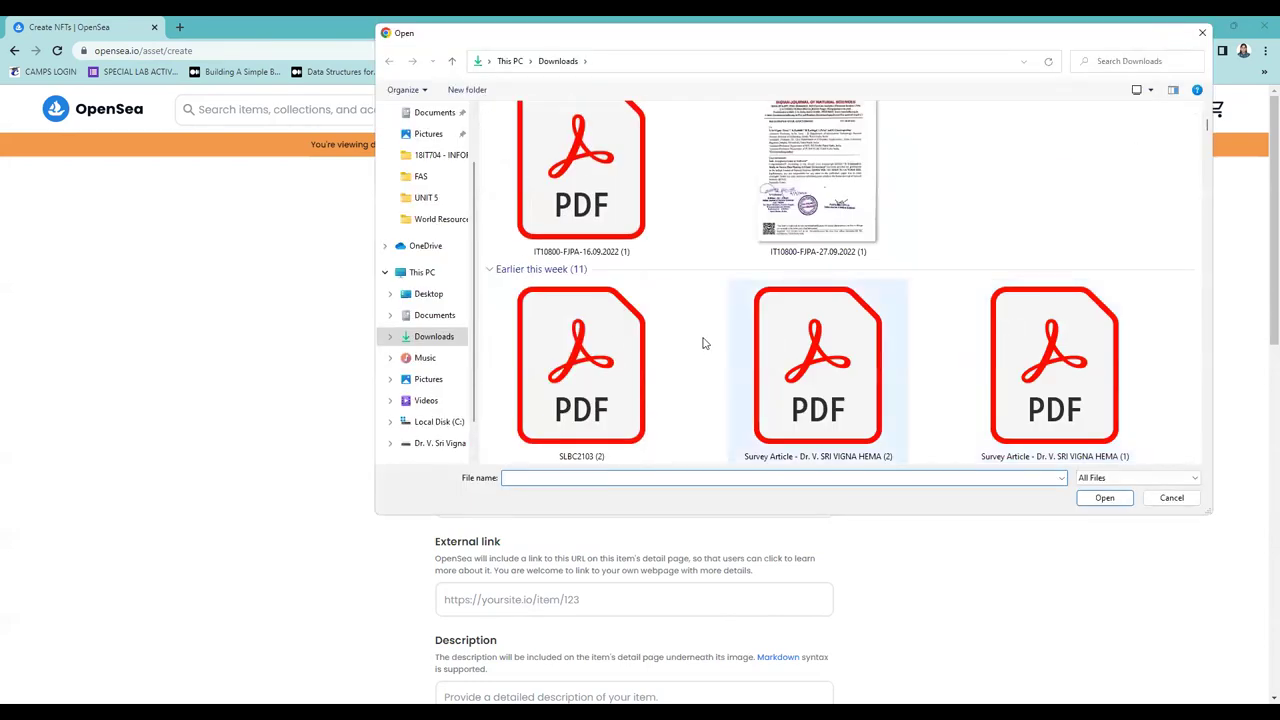
{"action": "scroll", "coordinate": [828, 320], "scroll_direction": "down", "scroll_amount": 10}
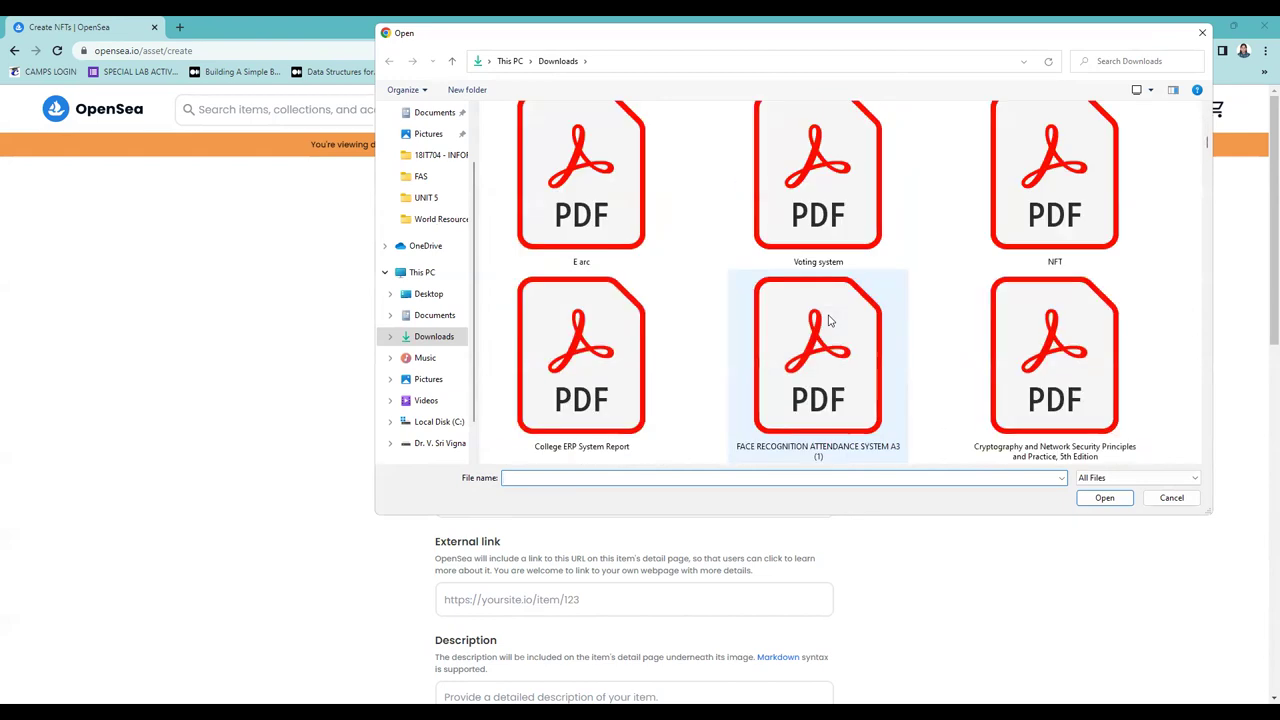
{"action": "scroll", "coordinate": [1038, 315], "scroll_direction": "down", "scroll_amount": 3}
{"action": "scroll", "coordinate": [1040, 250], "scroll_direction": "up", "scroll_amount": 2}
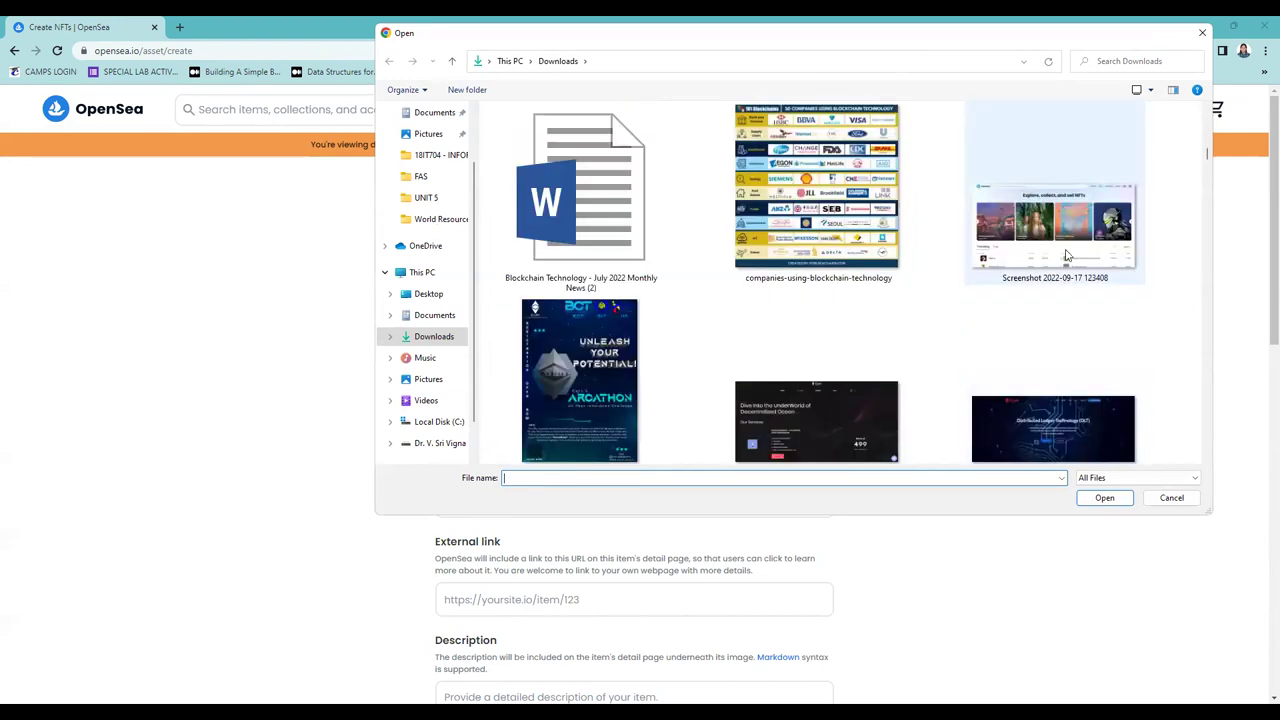
{"action": "left_click", "coordinate": [1066, 244]}
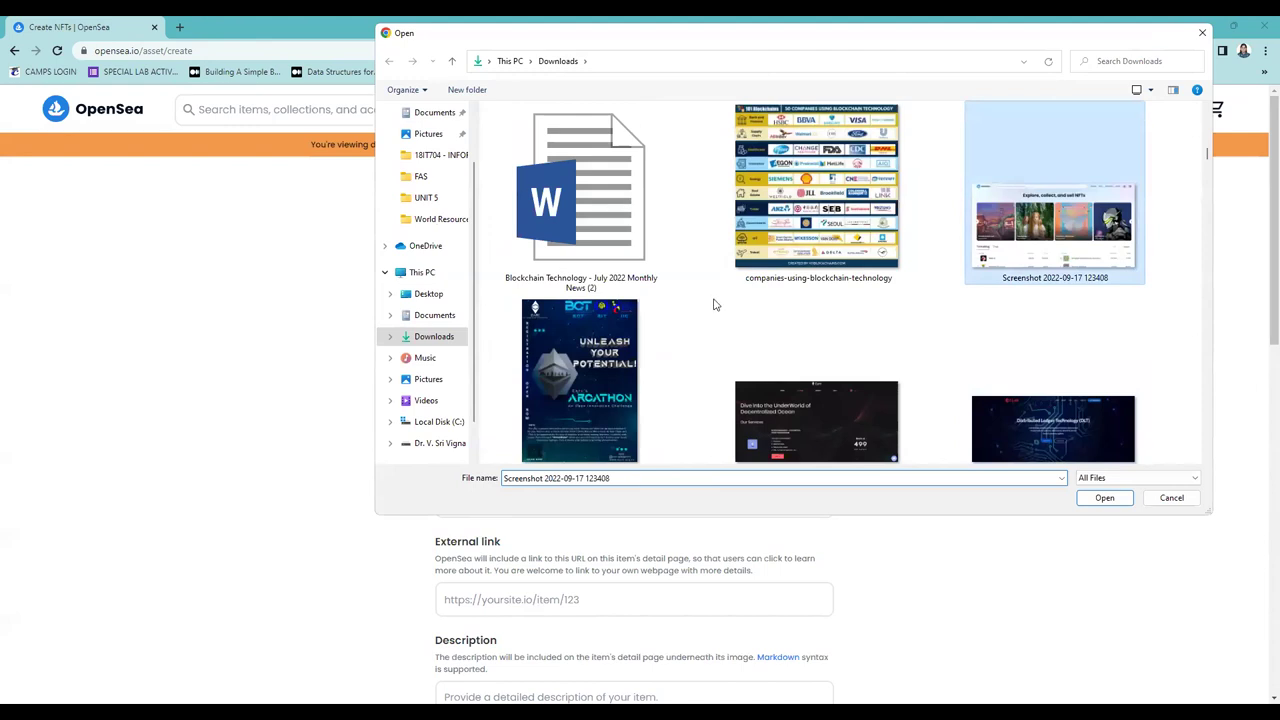
{"action": "key", "text": "Return"}
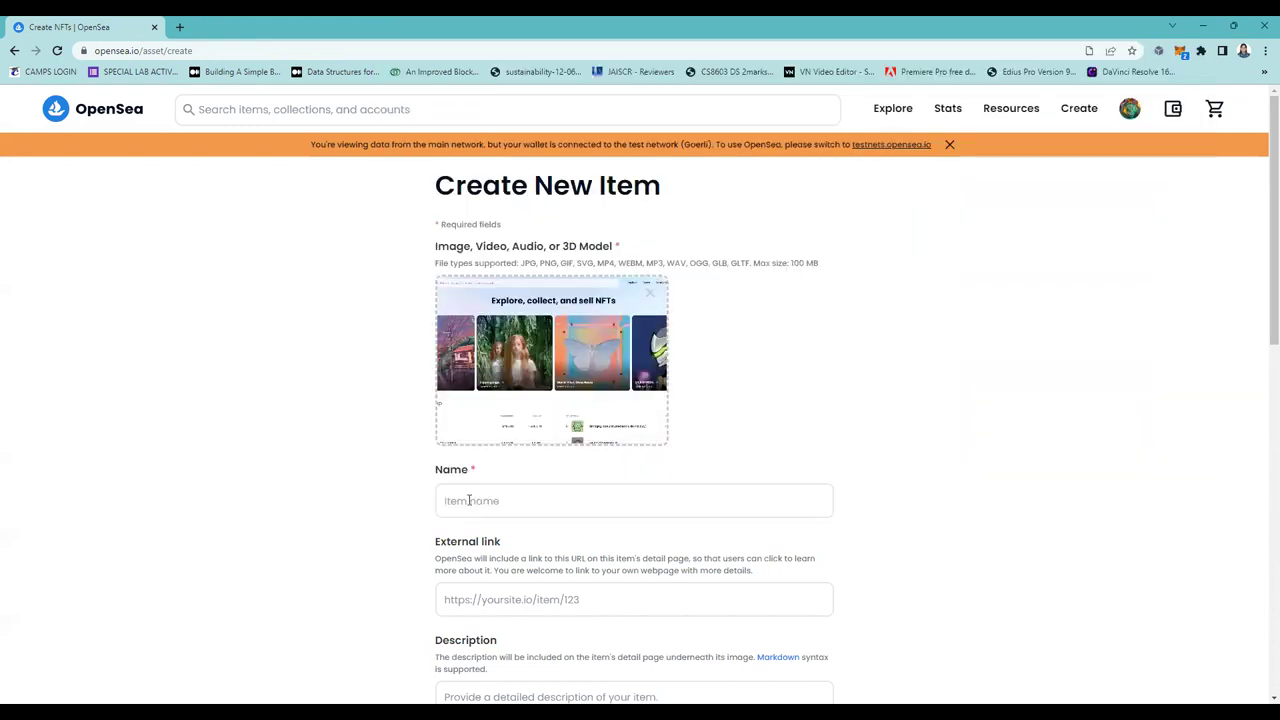
Name the new item "Asset".
{"action": "left_click", "coordinate": [472, 506]}
{"action": "type", "text": "As"}
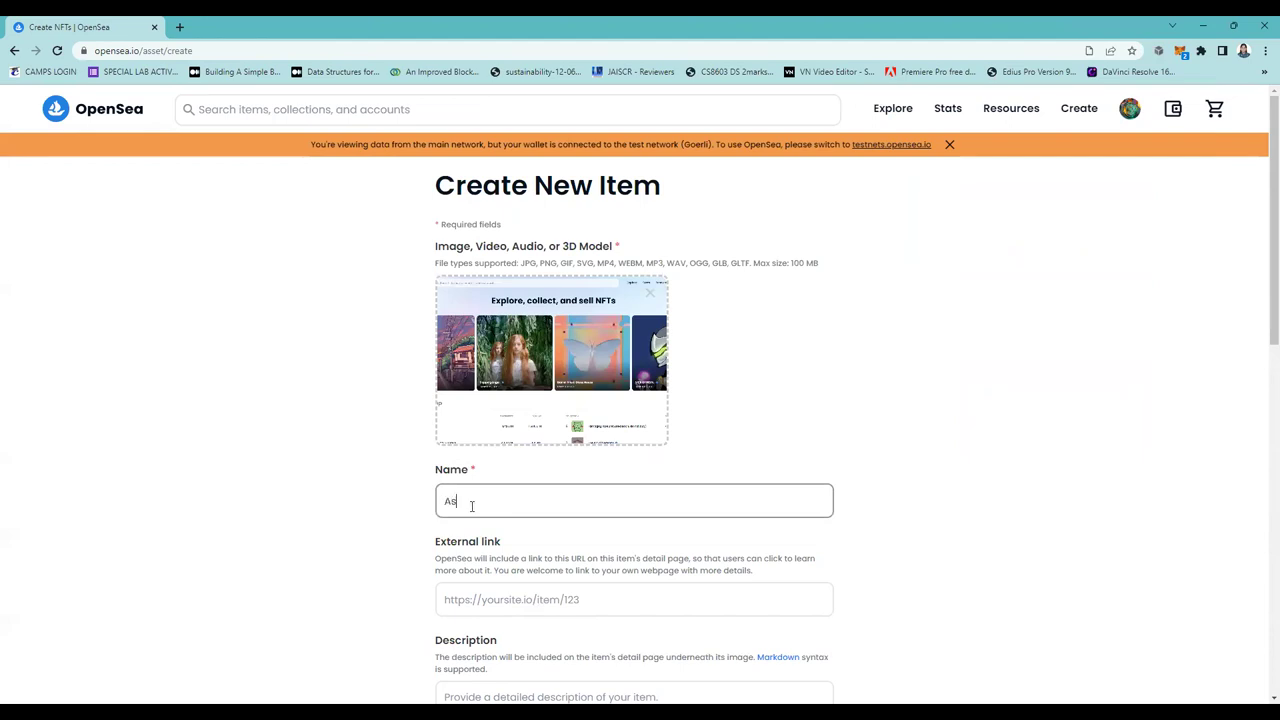
{"action": "type", "text": "set"}
Review the external link, description, collection and trait fields of the new item form.
{"action": "scroll", "coordinate": [430, 530], "scroll_direction": "down", "scroll_amount": 2}
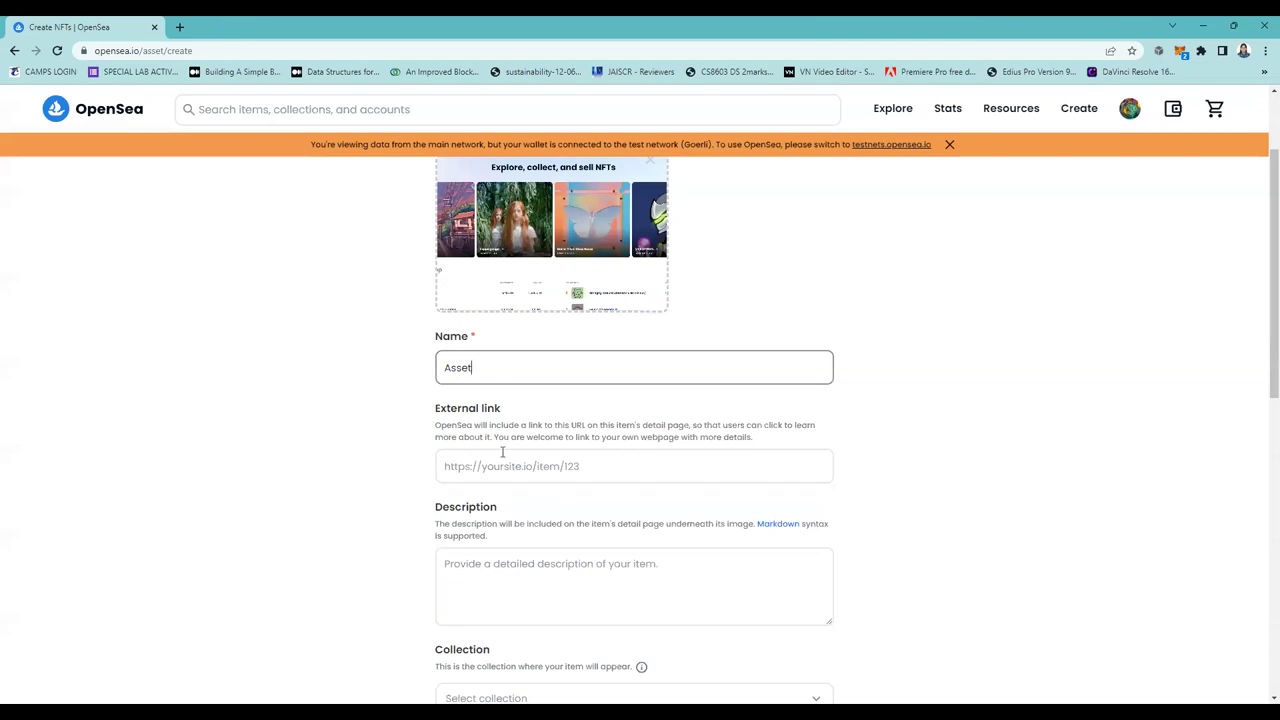
{"action": "scroll", "coordinate": [531, 515], "scroll_direction": "down", "scroll_amount": 1}
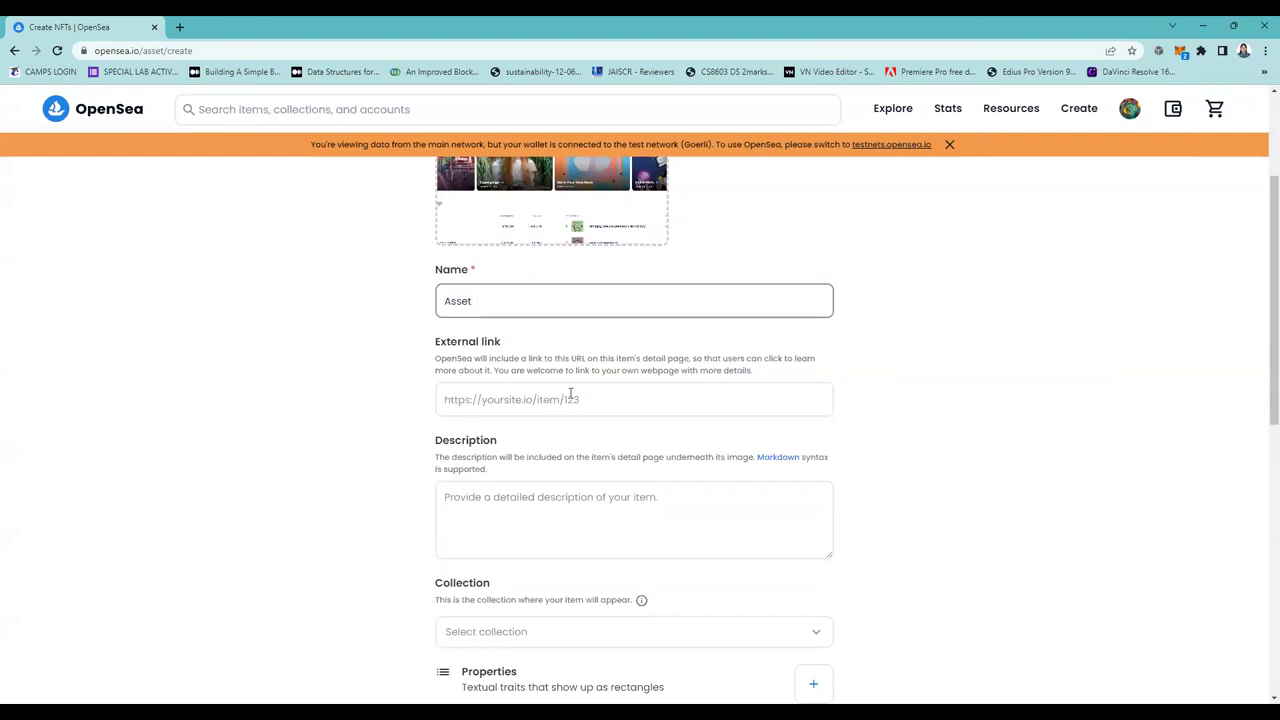
{"action": "scroll", "coordinate": [536, 477], "scroll_direction": "down", "scroll_amount": 2}
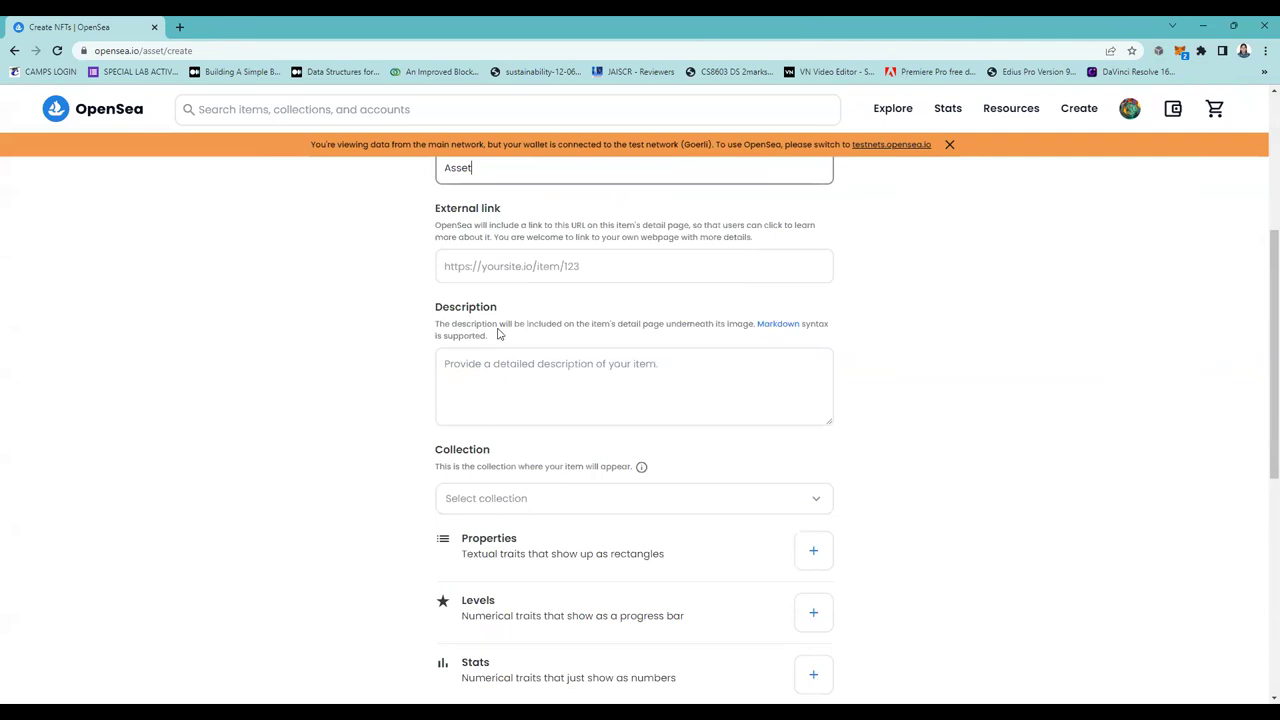
{"action": "scroll", "coordinate": [522, 403], "scroll_direction": "up", "scroll_amount": 3}
{"action": "scroll", "coordinate": [534, 409], "scroll_direction": "down", "scroll_amount": 3}
{"action": "scroll", "coordinate": [514, 492], "scroll_direction": "down", "scroll_amount": 2}
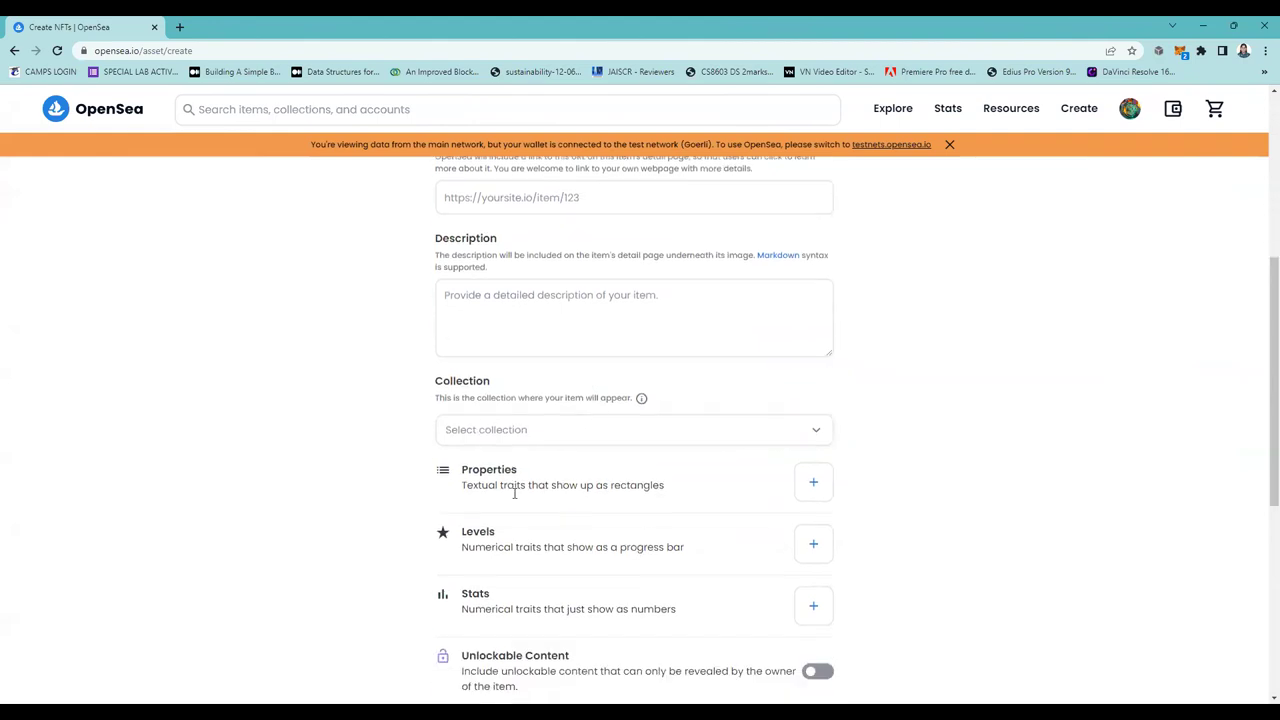
{"action": "scroll", "coordinate": [523, 400], "scroll_direction": "down", "scroll_amount": 1}
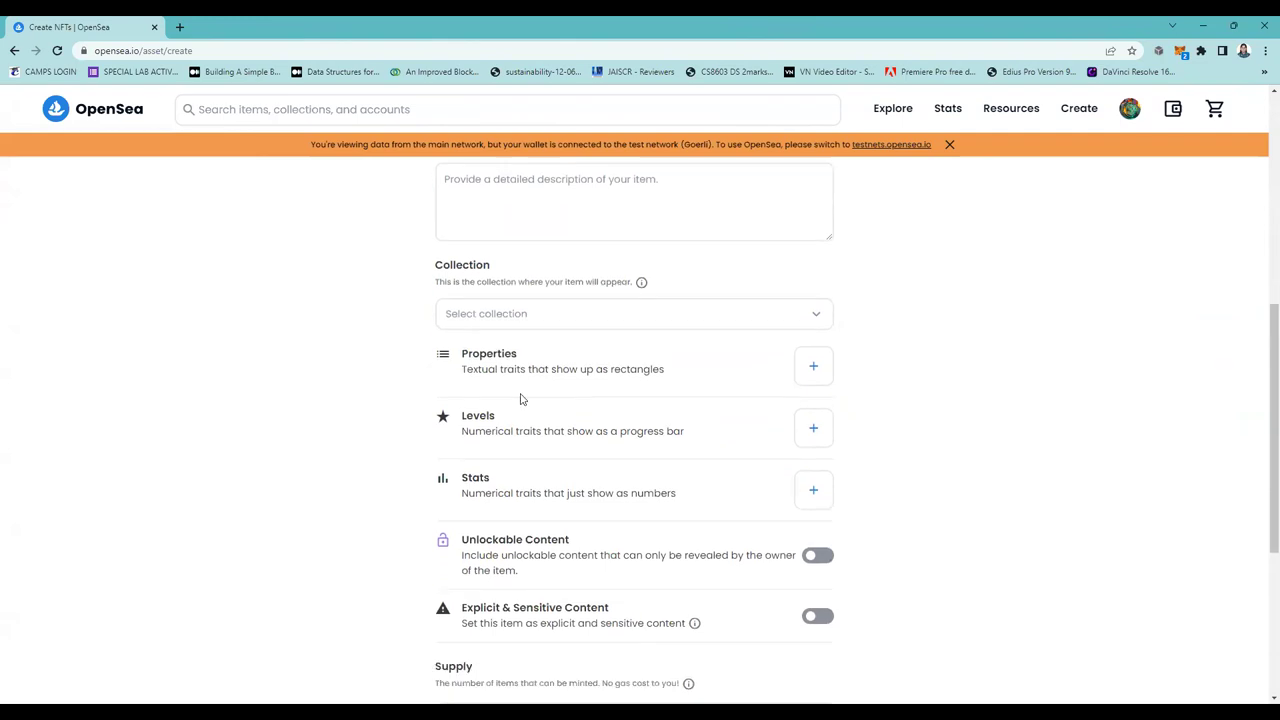
Inspect the entry forms for the item's Properties and Levels, closing each without saving.
{"action": "left_click", "coordinate": [813, 354]}
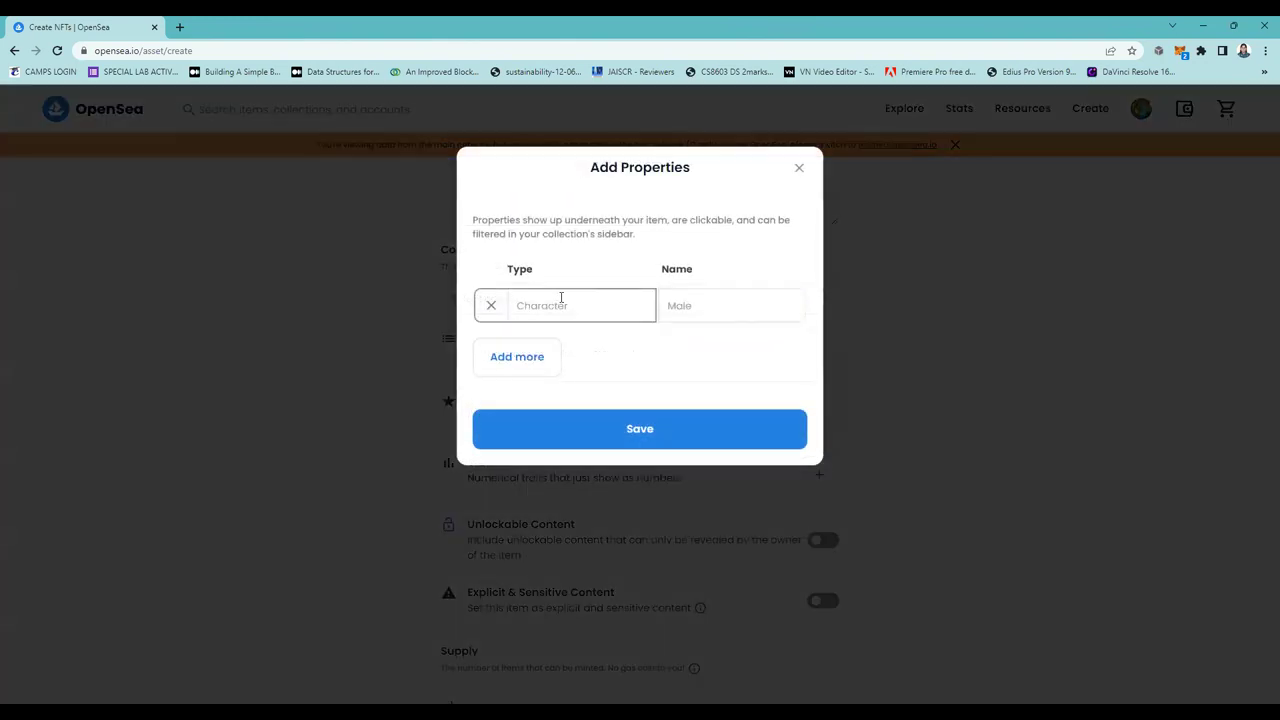
{"action": "left_click", "coordinate": [529, 361]}
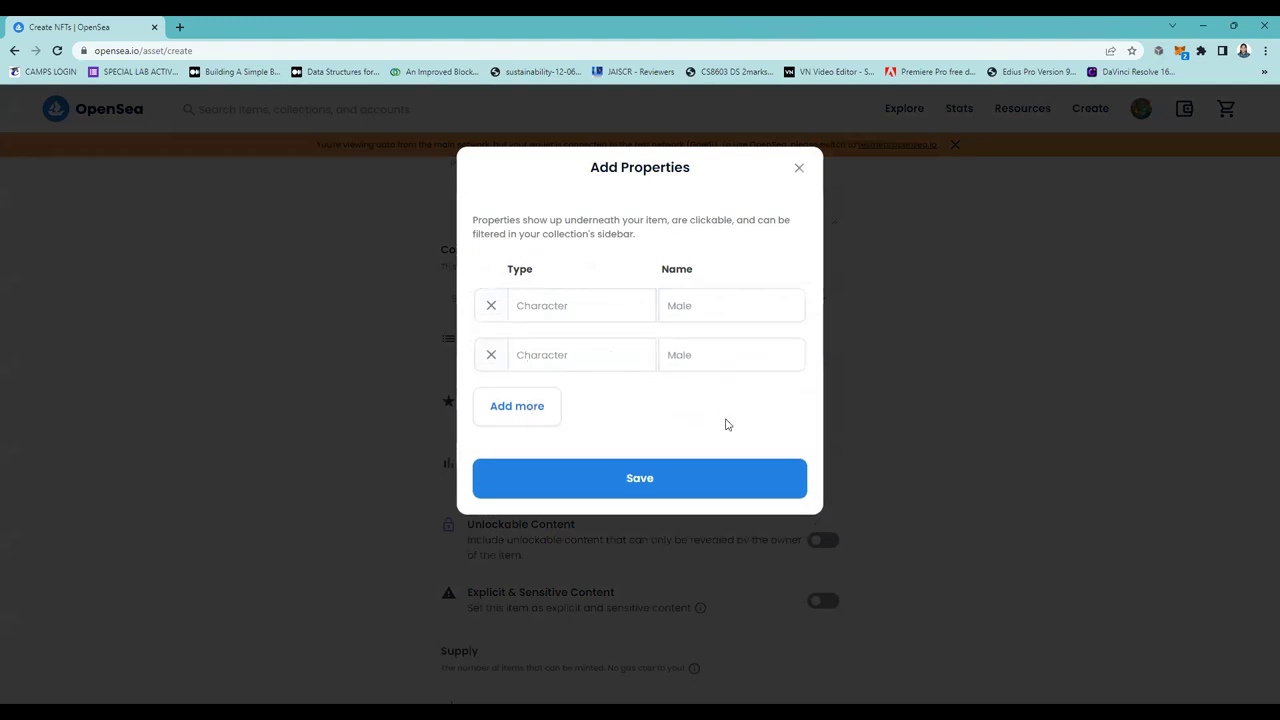
{"action": "left_click", "coordinate": [798, 169]}
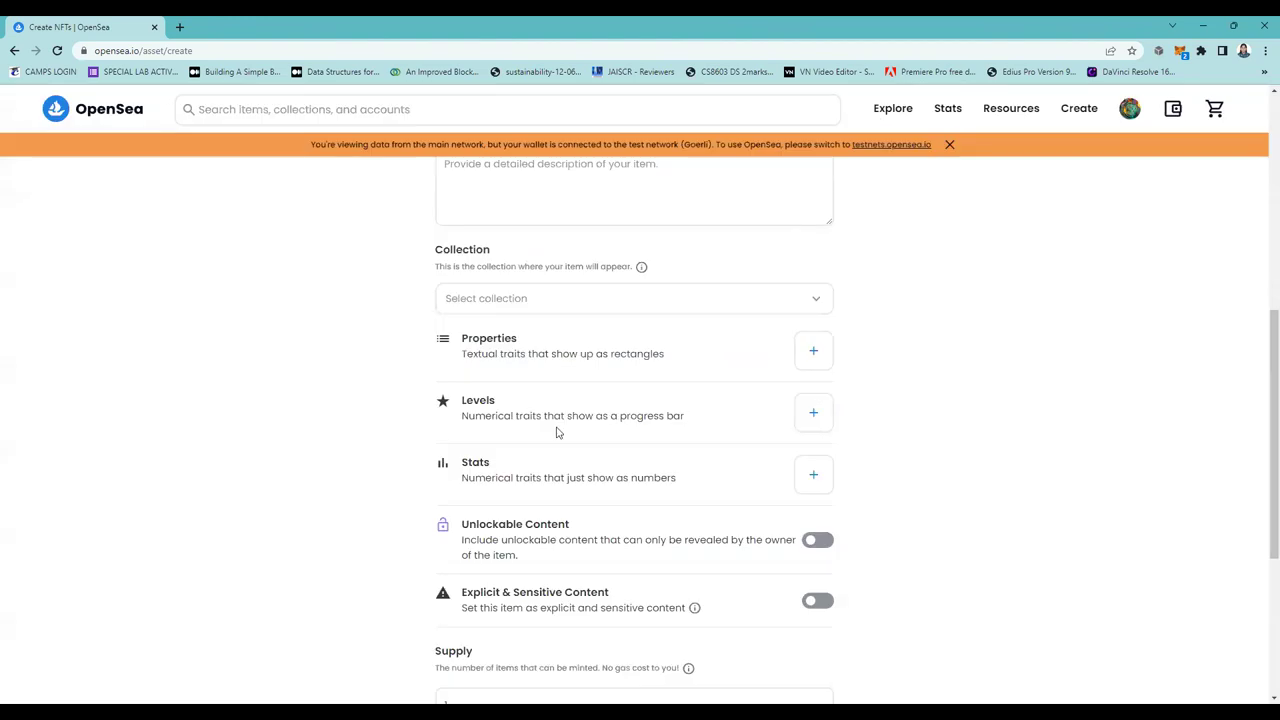
{"action": "left_click", "coordinate": [812, 413]}
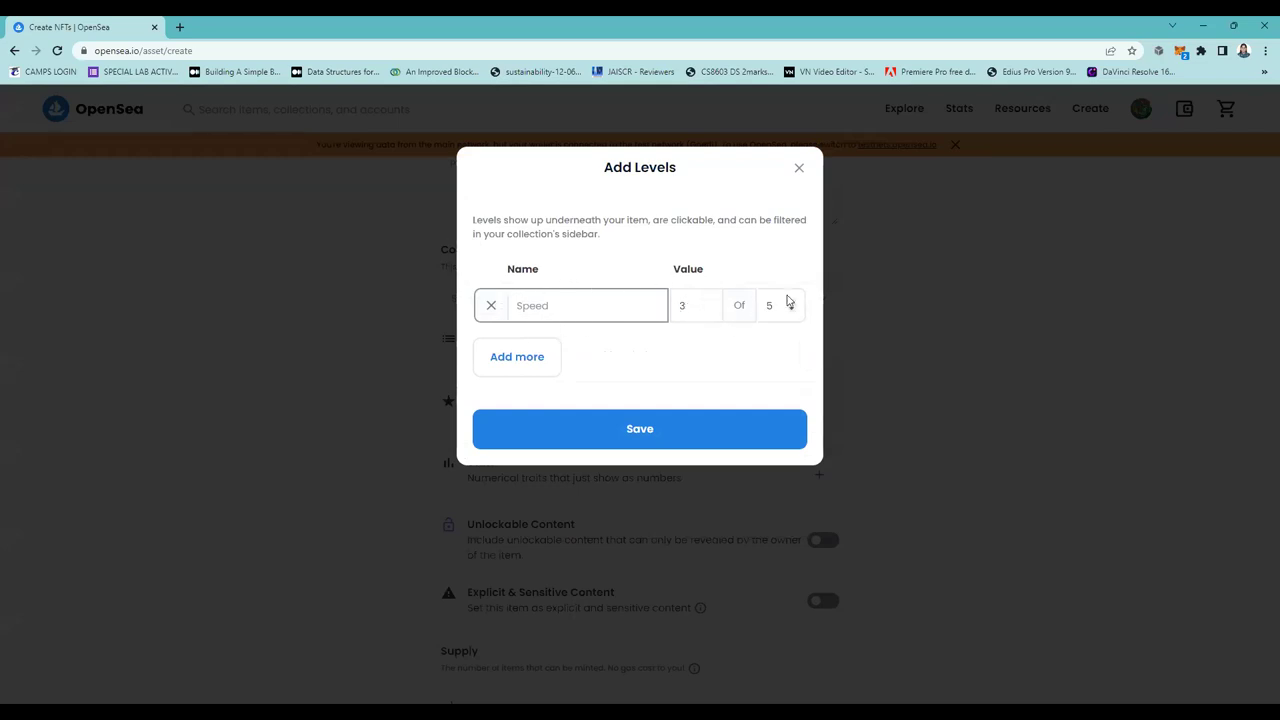
{"action": "left_click", "coordinate": [800, 167]}
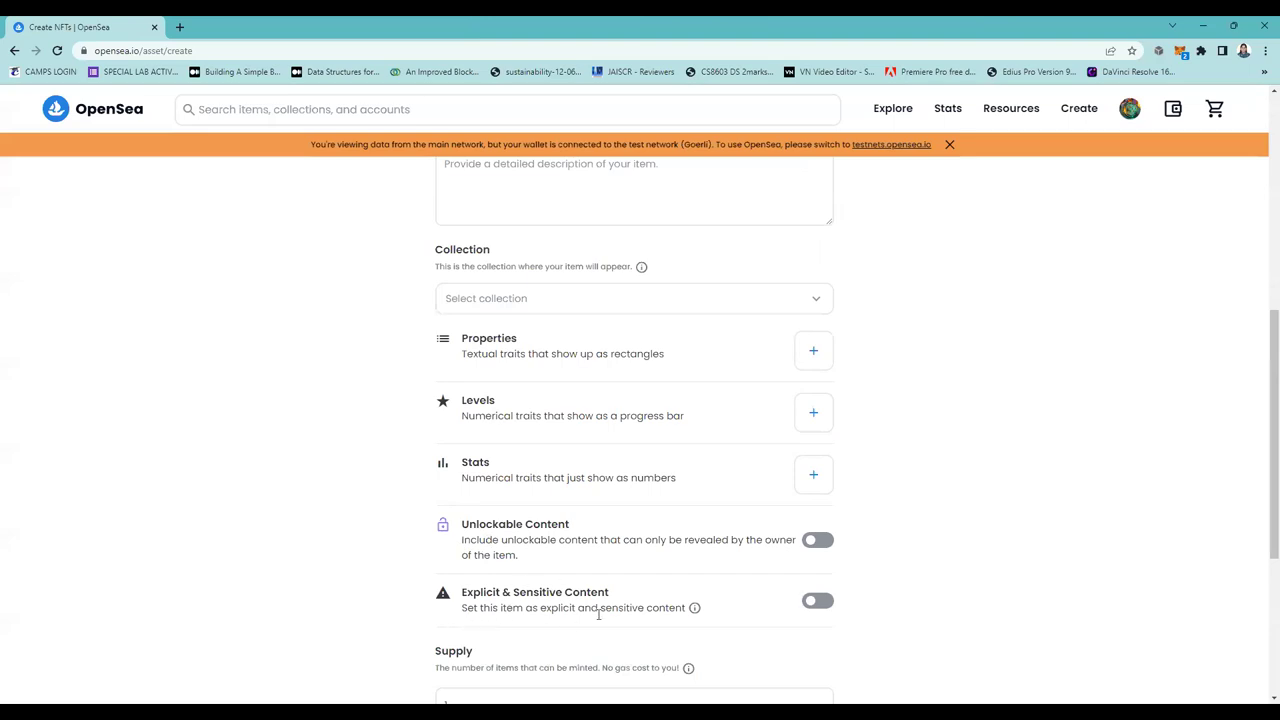
Set the new item's blockchain to Polygon, leaving the supply at 1.
{"action": "scroll", "coordinate": [598, 615], "scroll_direction": "down", "scroll_amount": 2}
{"action": "scroll", "coordinate": [474, 540], "scroll_direction": "down", "scroll_amount": 2}
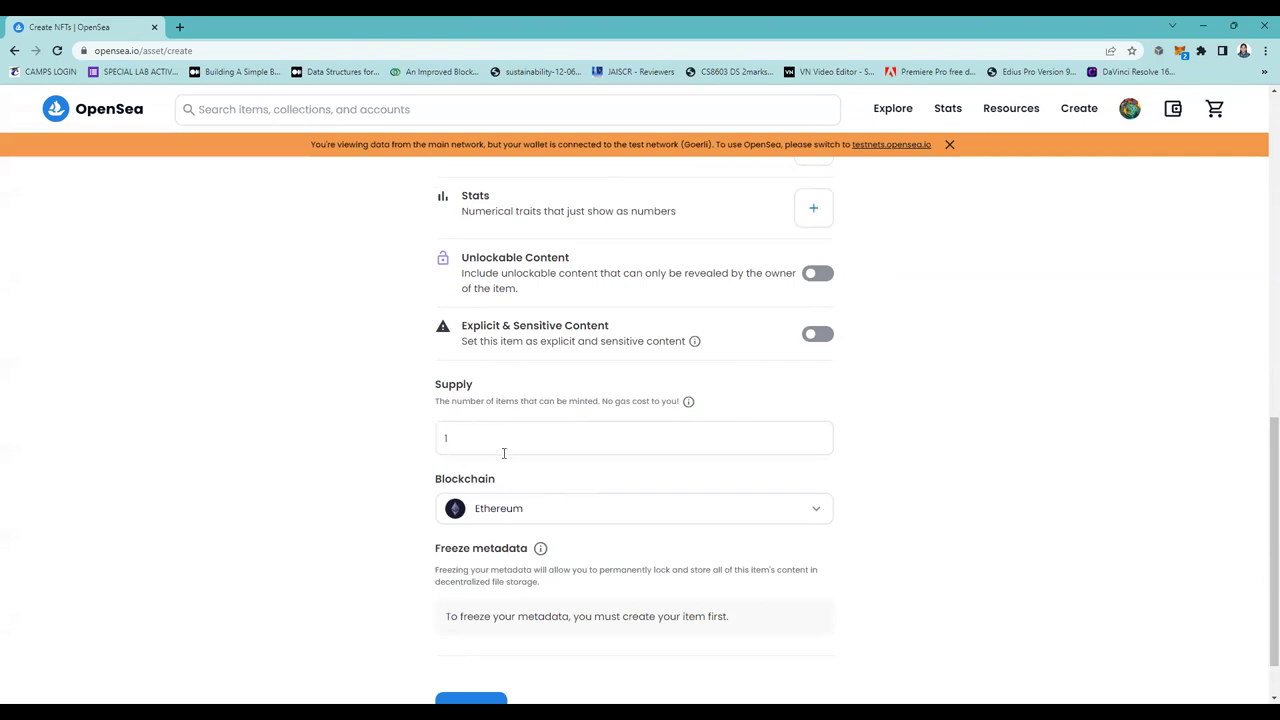
{"action": "scroll", "coordinate": [504, 453], "scroll_direction": "down", "scroll_amount": 1}
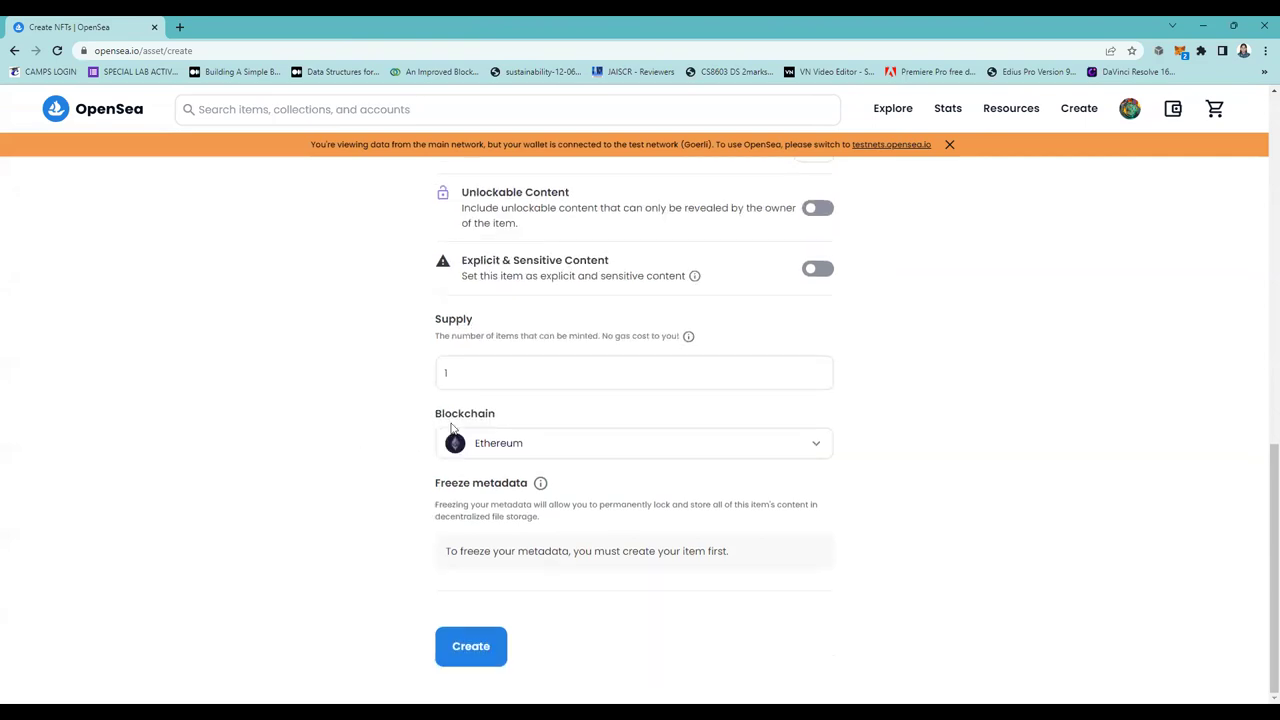
{"action": "left_click", "coordinate": [518, 451]}
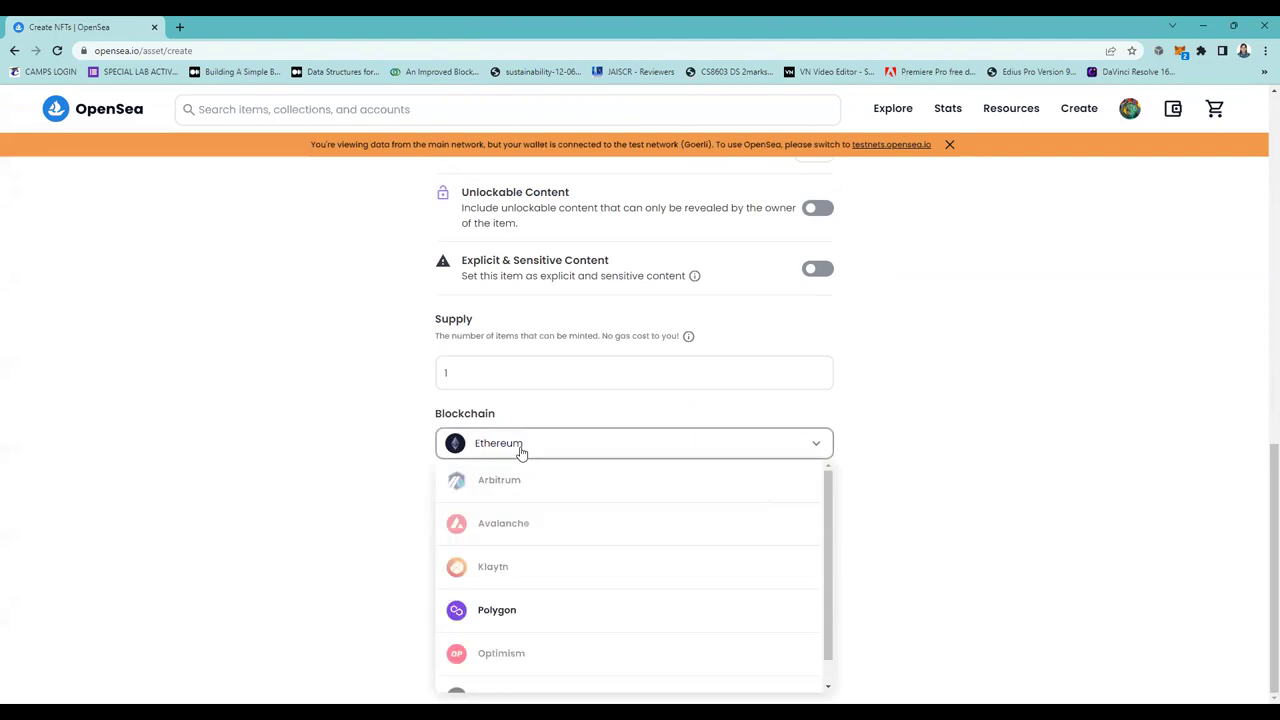
{"action": "left_click", "coordinate": [525, 621]}
{"action": "left_click", "coordinate": [540, 443]}
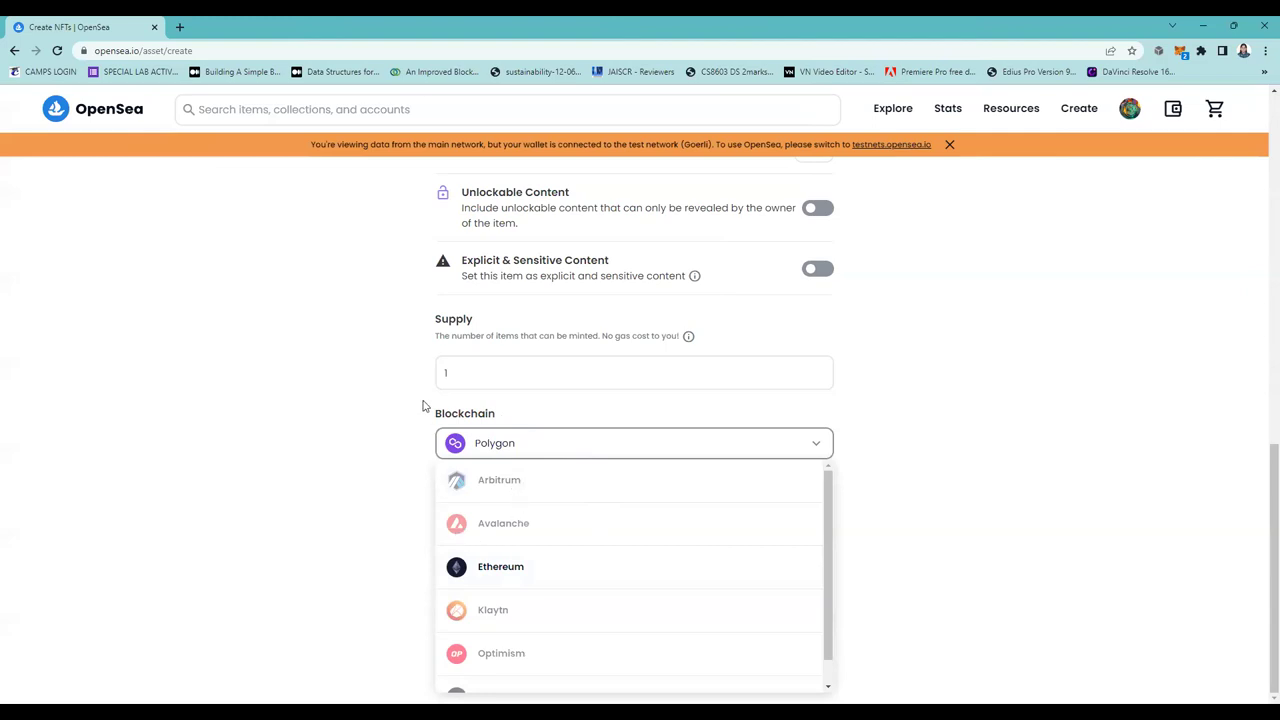
{"action": "left_click", "coordinate": [508, 453]}
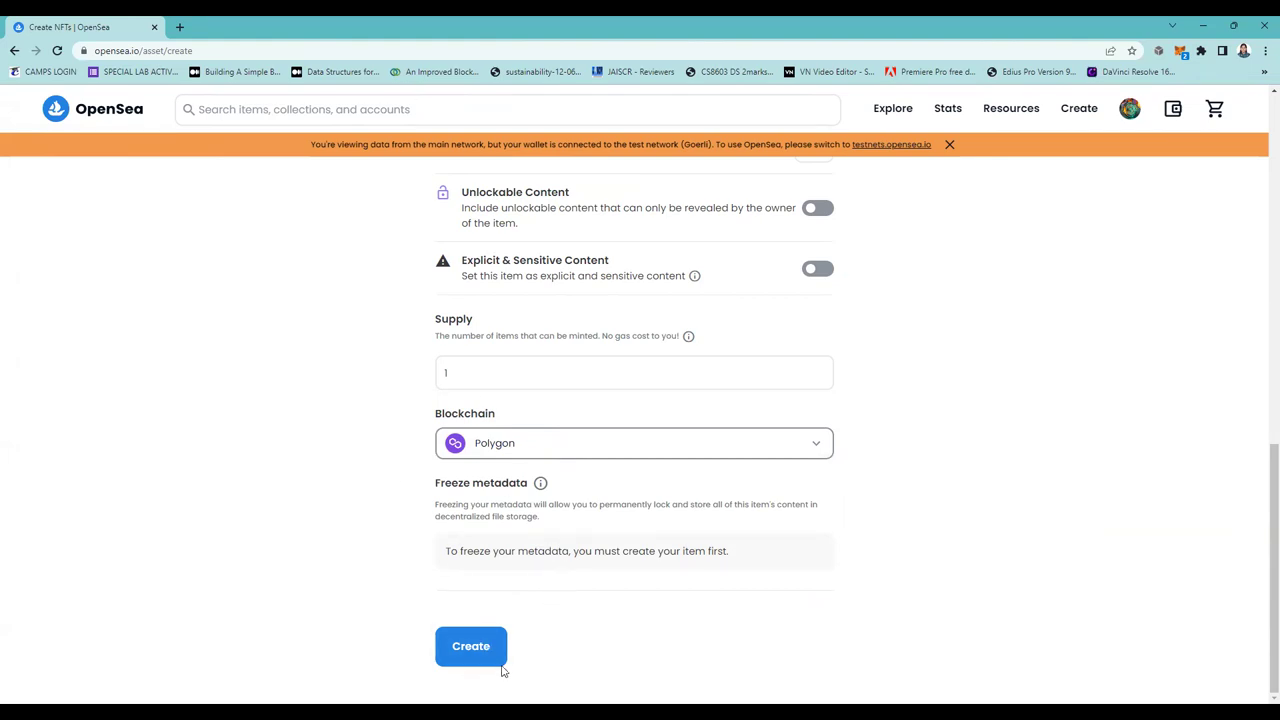
Submit the new item for creation, request the switch to the Polygon network and open the MetaMask wallet.
{"action": "left_click", "coordinate": [471, 650]}
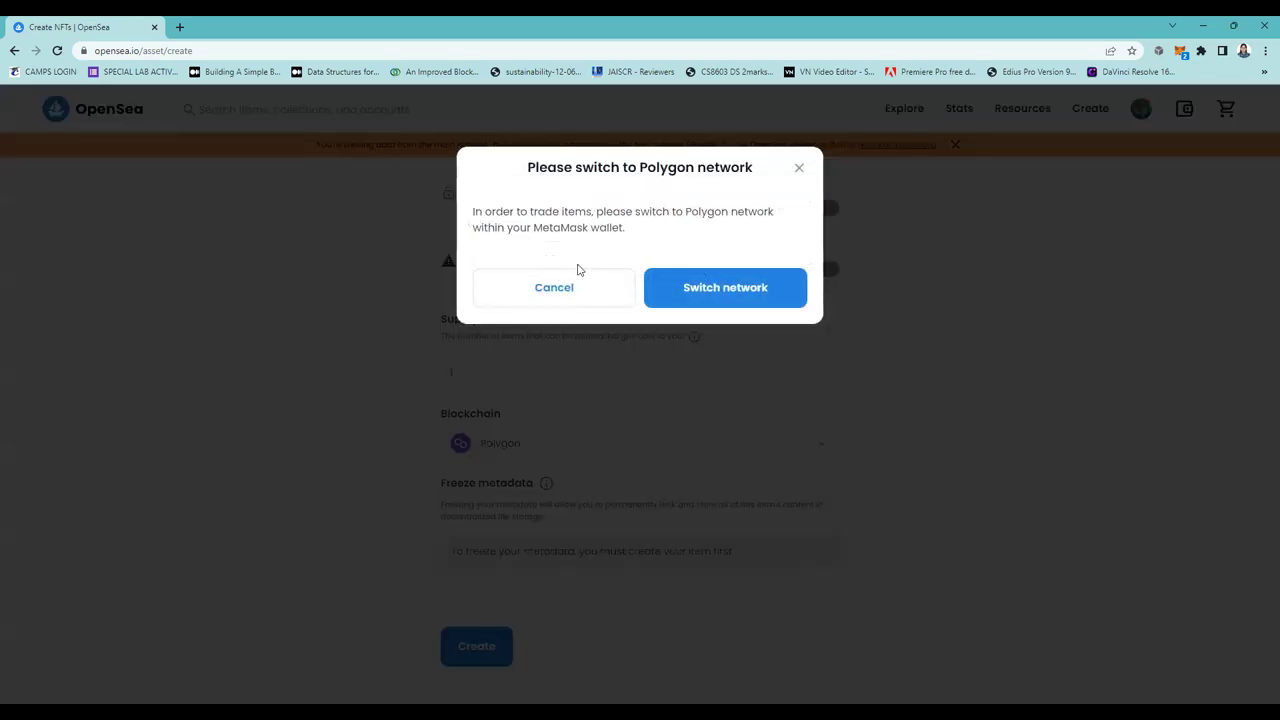
{"action": "left_click", "coordinate": [733, 290]}
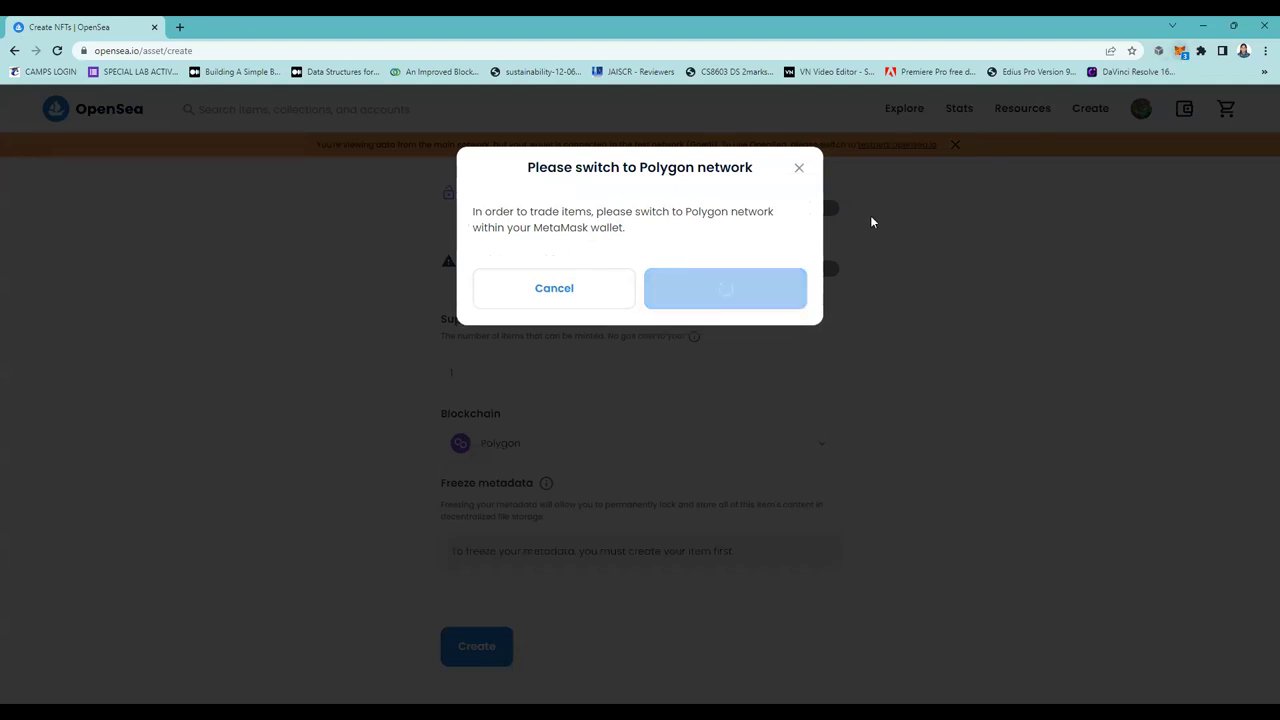
{"action": "left_click", "coordinate": [1180, 50]}
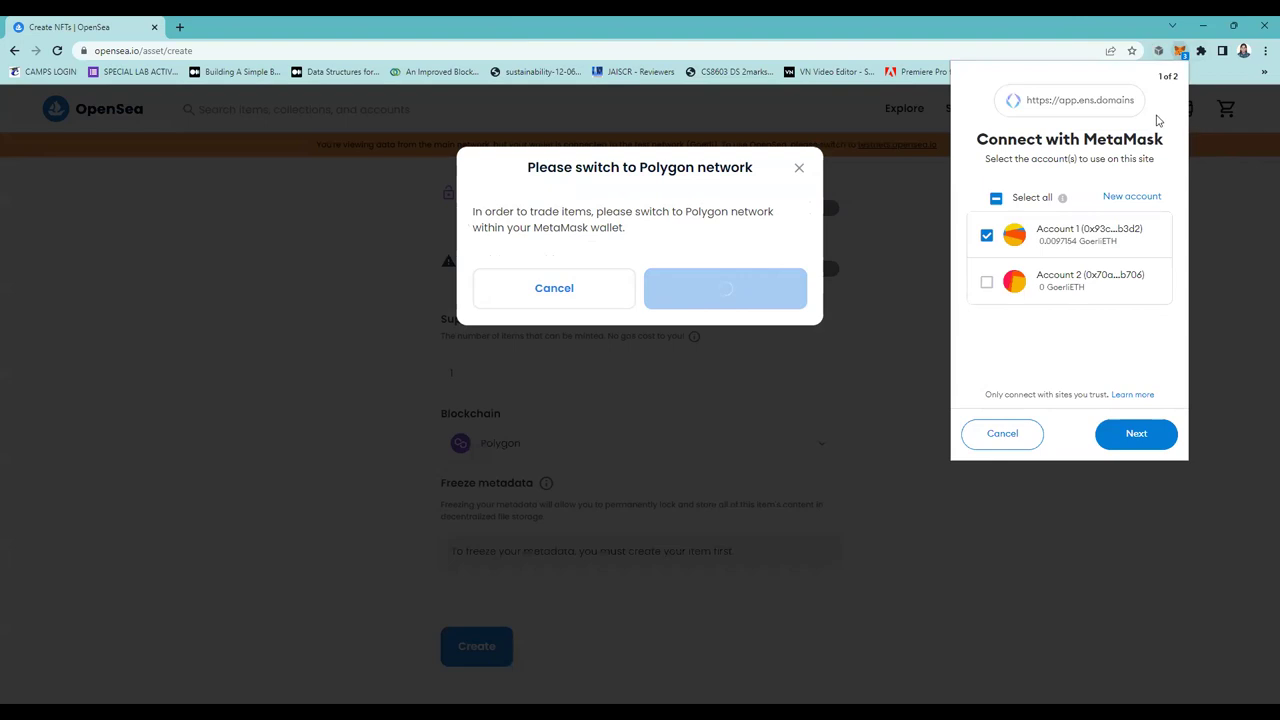
Approve the pending MetaMask requests to connect Account 1 to app.ens.domains and market.zora.co.
{"action": "left_click", "coordinate": [1137, 436]}
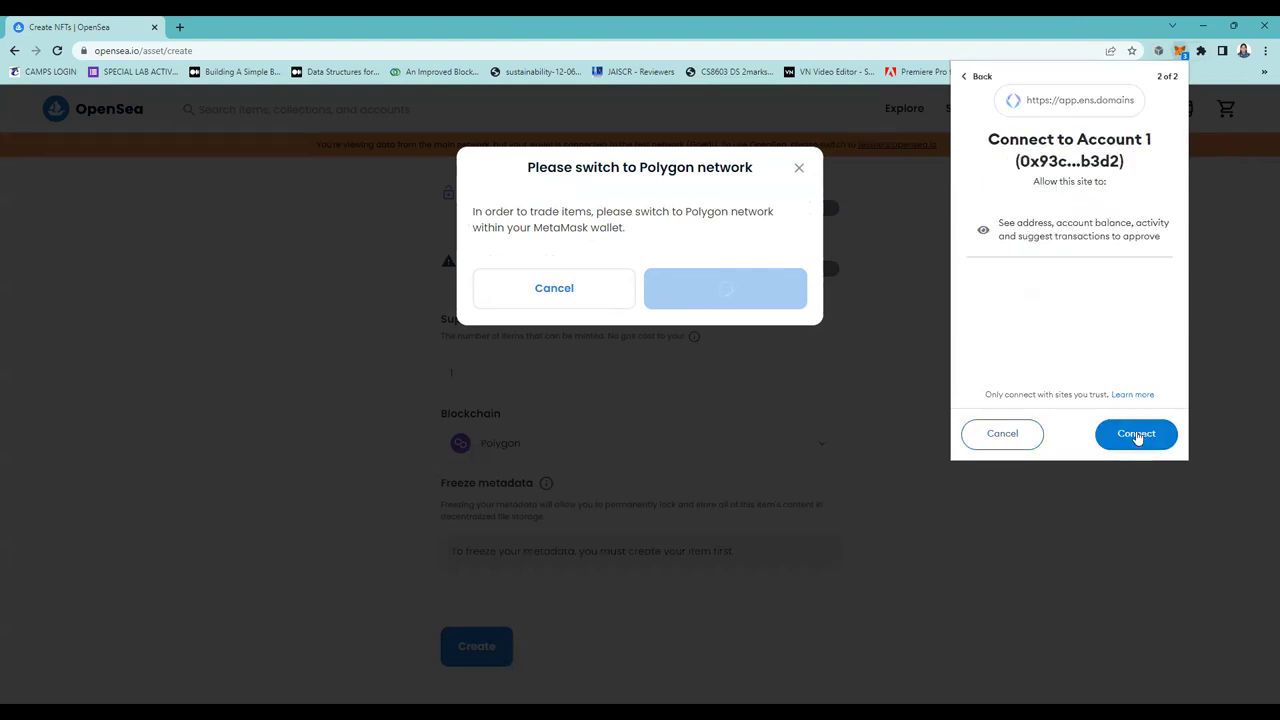
{"action": "left_click", "coordinate": [1137, 436]}
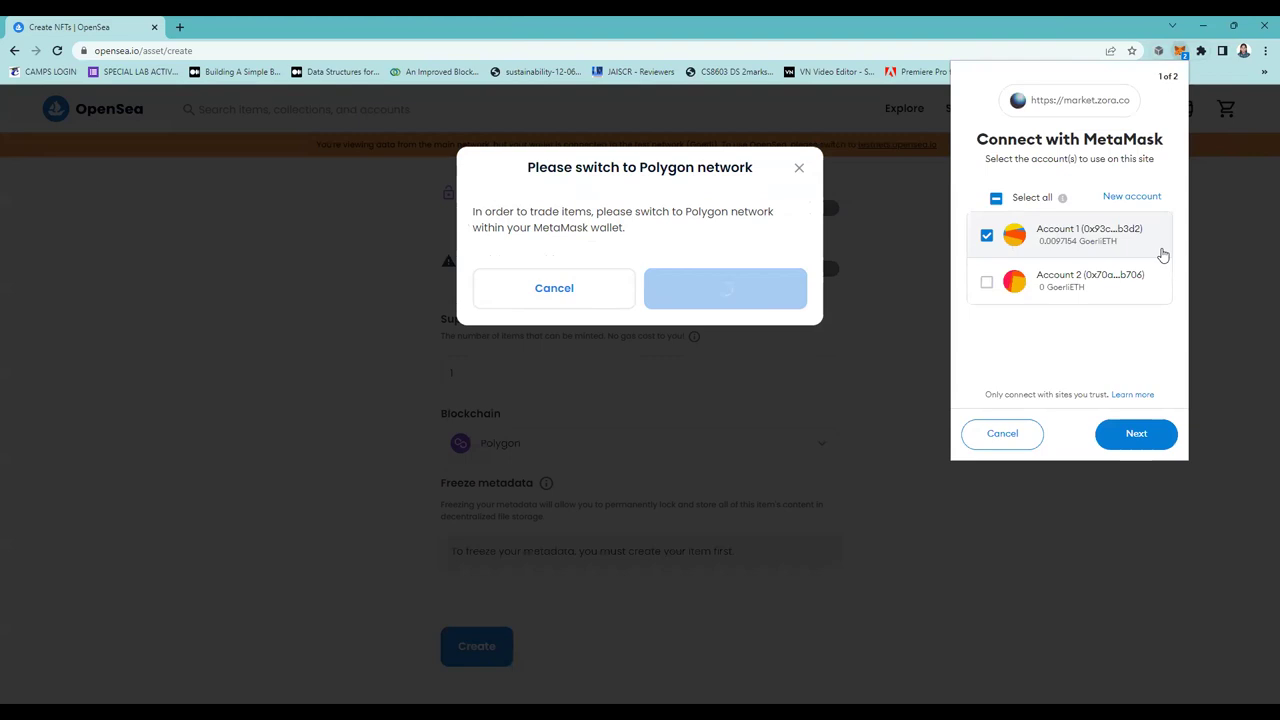
{"action": "left_click", "coordinate": [1128, 434]}
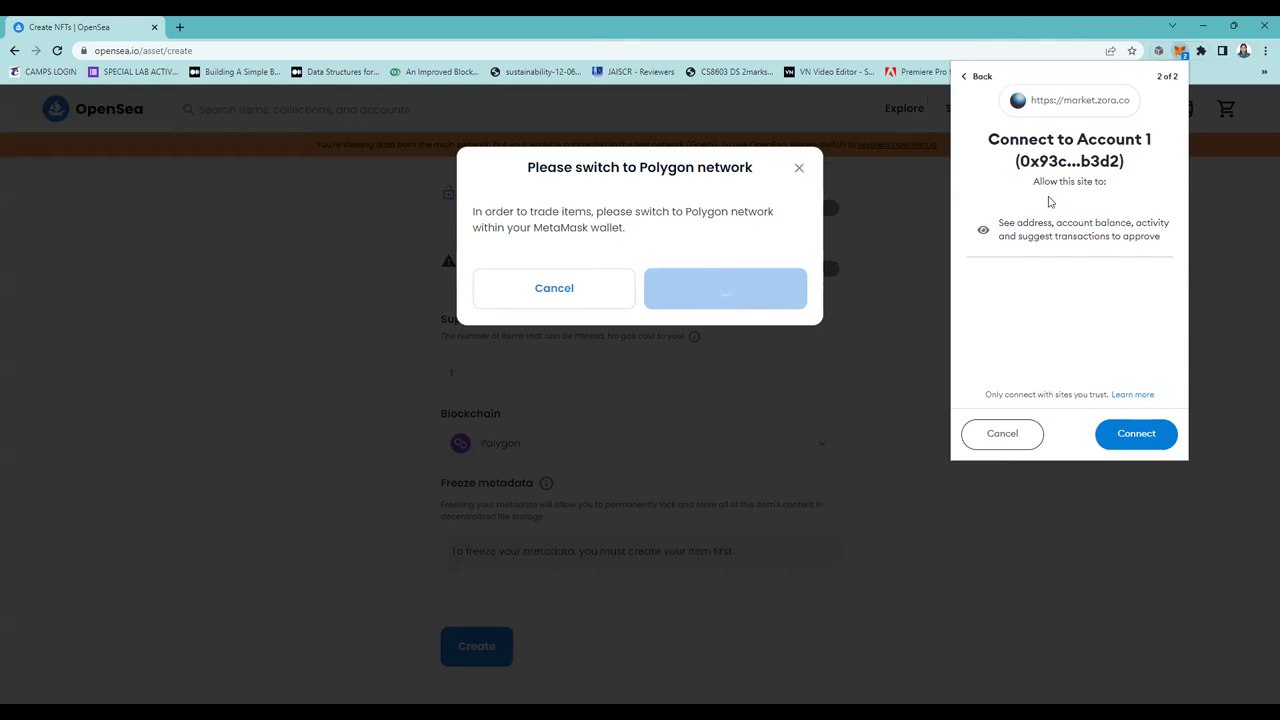
{"action": "left_click", "coordinate": [1110, 443]}
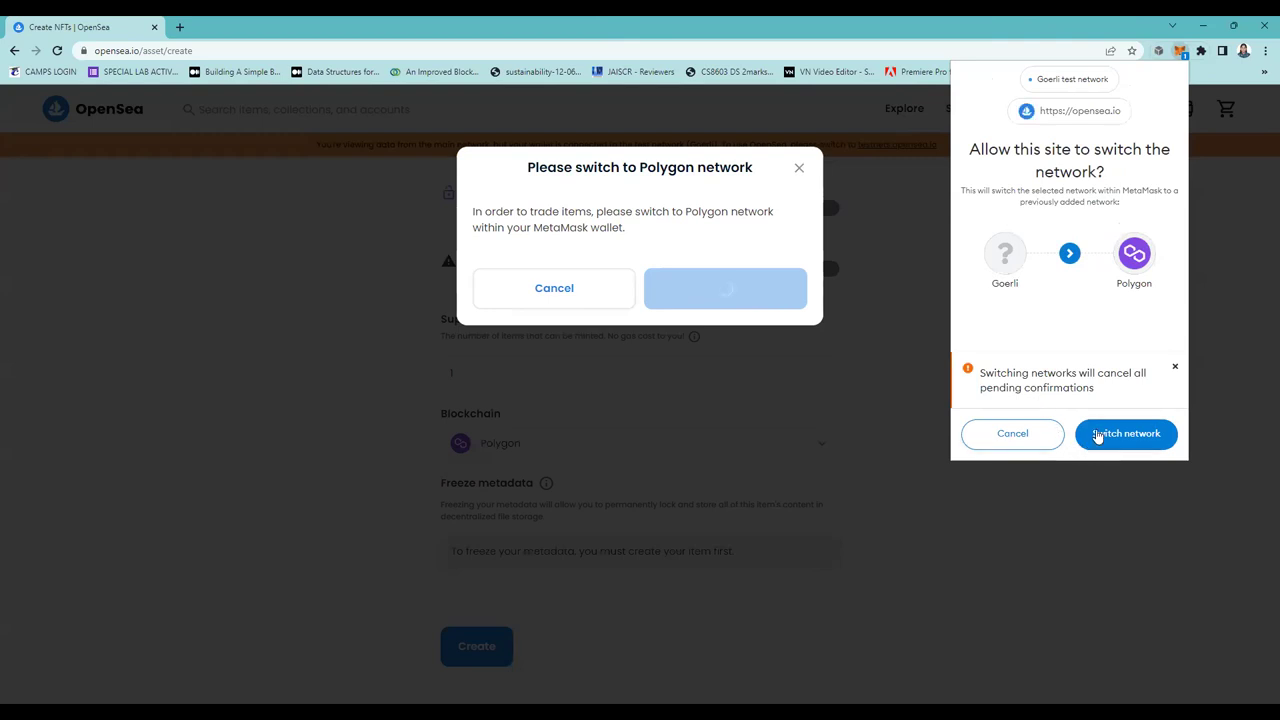
Allow OpenSea to switch the wallet from Goerli to Polygon and check the wallet's network list.
{"action": "left_click", "coordinate": [1095, 435]}
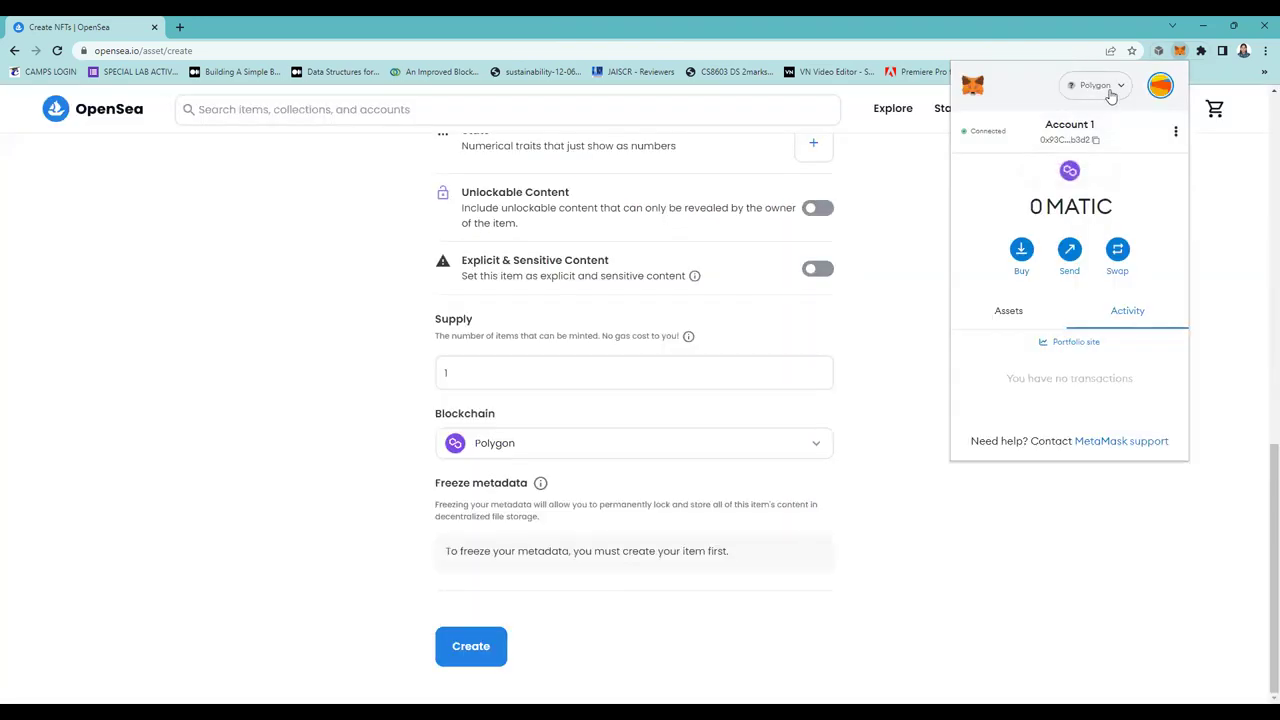
{"action": "left_click", "coordinate": [1105, 88]}
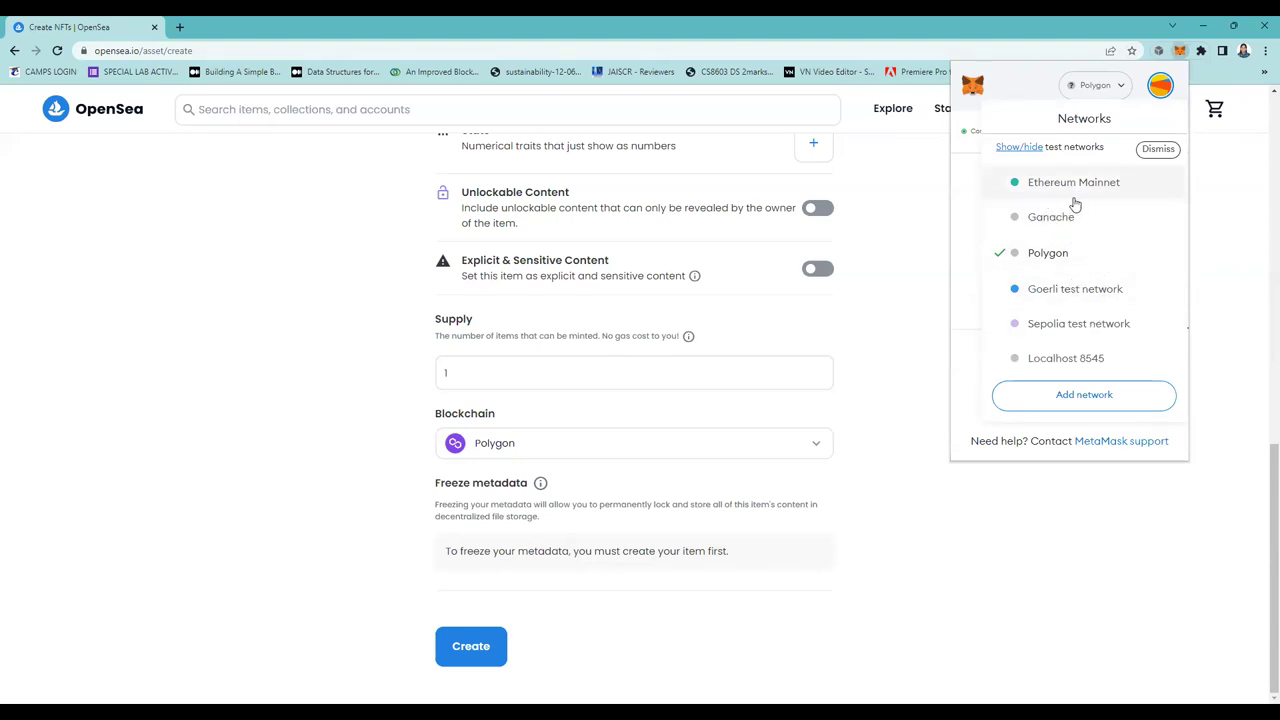
{"action": "mouse_move", "coordinate": [1071, 213]}
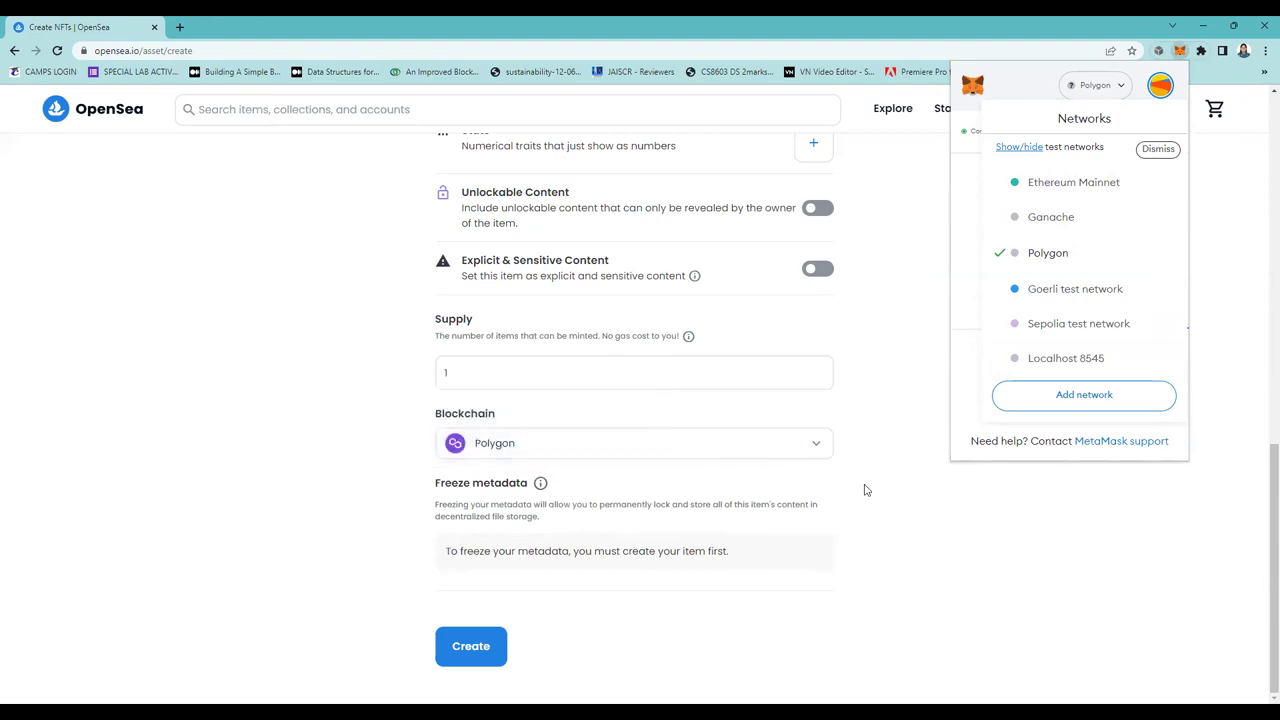
Try to create the item, completing the human-verification check by selecting the motorcycle images.
{"action": "left_click", "coordinate": [474, 648]}
{"action": "left_click", "coordinate": [598, 272]}
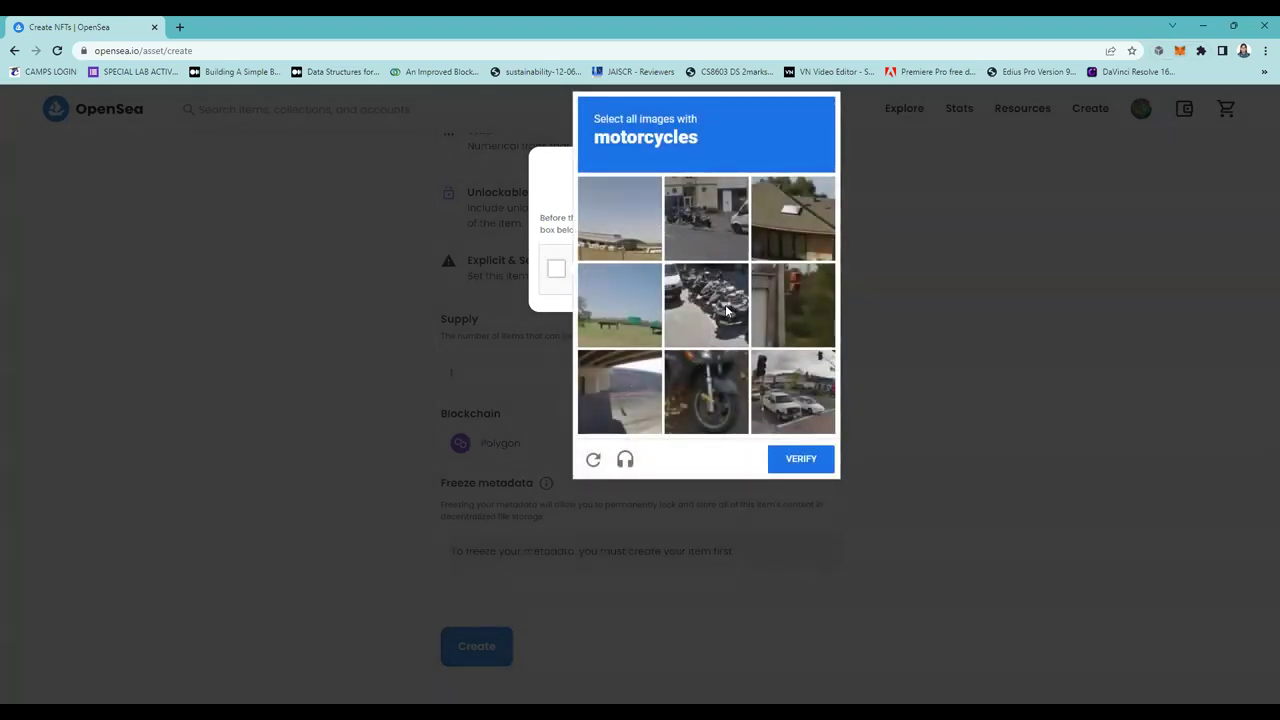
{"action": "left_click", "coordinate": [720, 298]}
{"action": "left_click", "coordinate": [702, 230]}
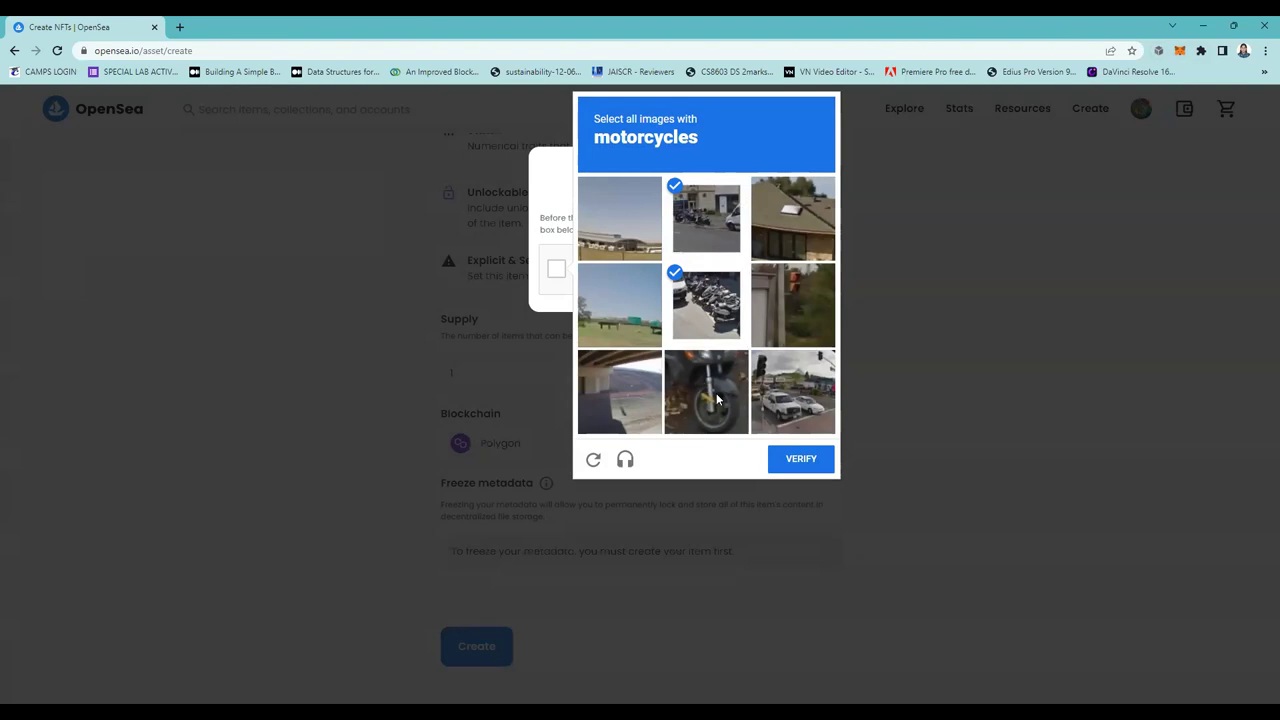
{"action": "left_click", "coordinate": [716, 399]}
{"action": "left_click", "coordinate": [802, 460]}
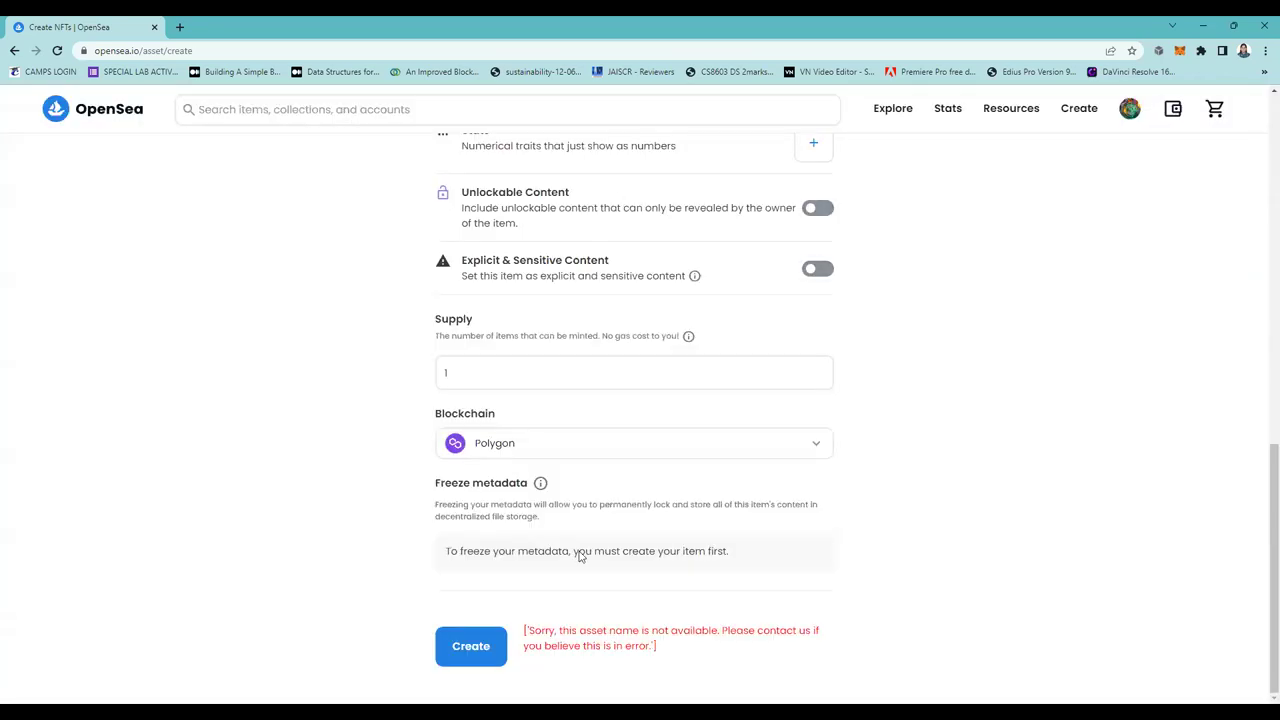
Replace the item's name with the account owner's first name.
{"action": "scroll", "coordinate": [713, 645], "scroll_direction": "up", "scroll_amount": 5}
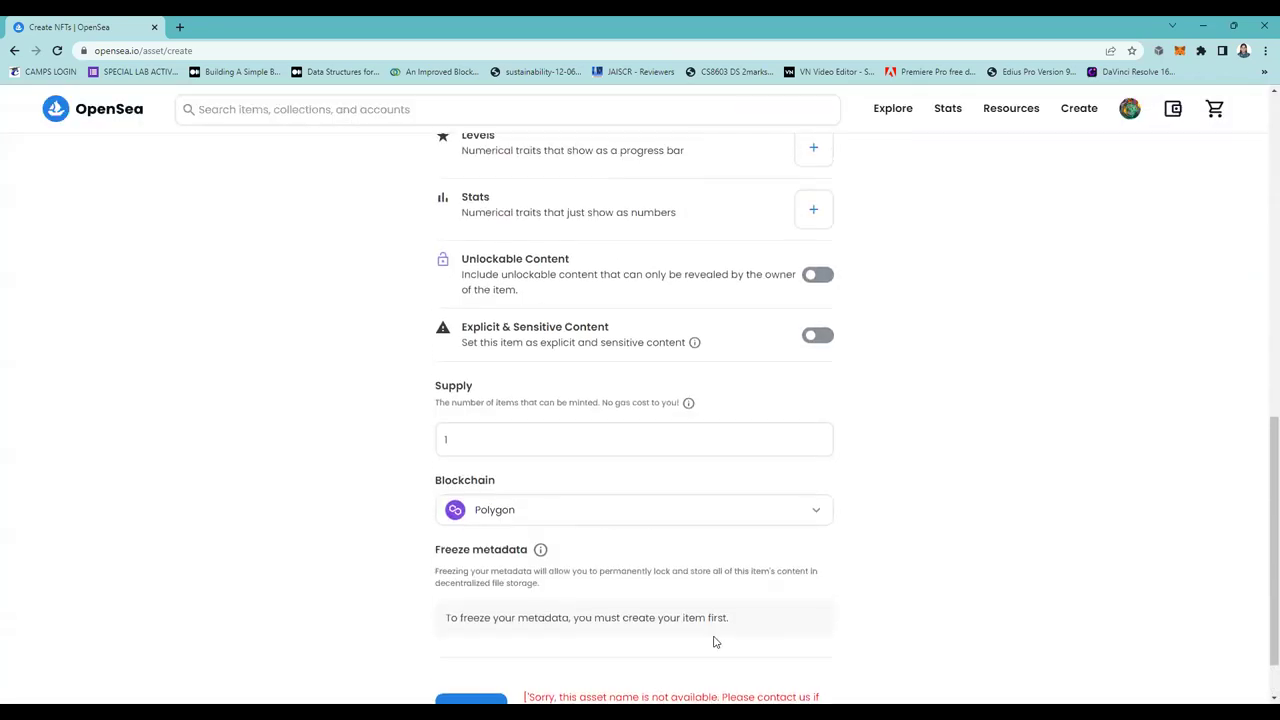
{"action": "scroll", "coordinate": [713, 628], "scroll_direction": "down", "scroll_amount": 5}
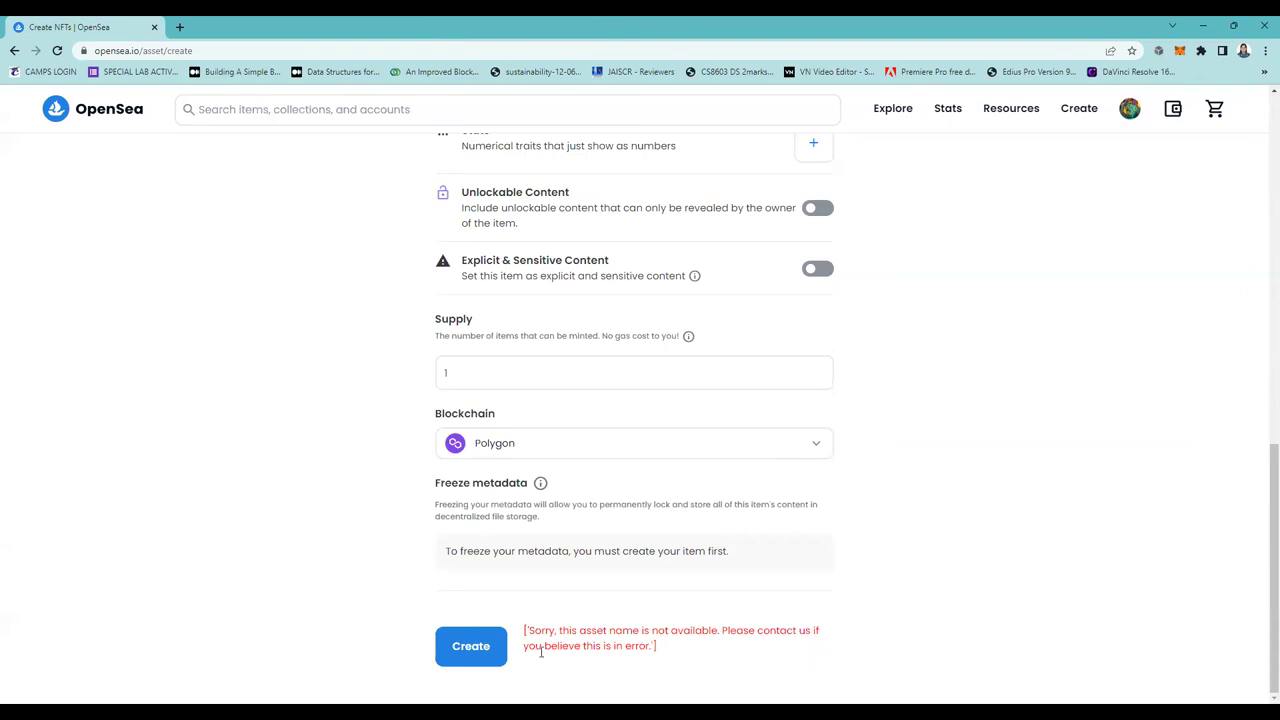
{"action": "scroll", "coordinate": [540, 600], "scroll_direction": "up", "scroll_amount": 8}
{"action": "left_click", "coordinate": [460, 435]}
{"action": "key", "text": "ctrl+a"}
{"action": "key", "text": "BackSpace"}
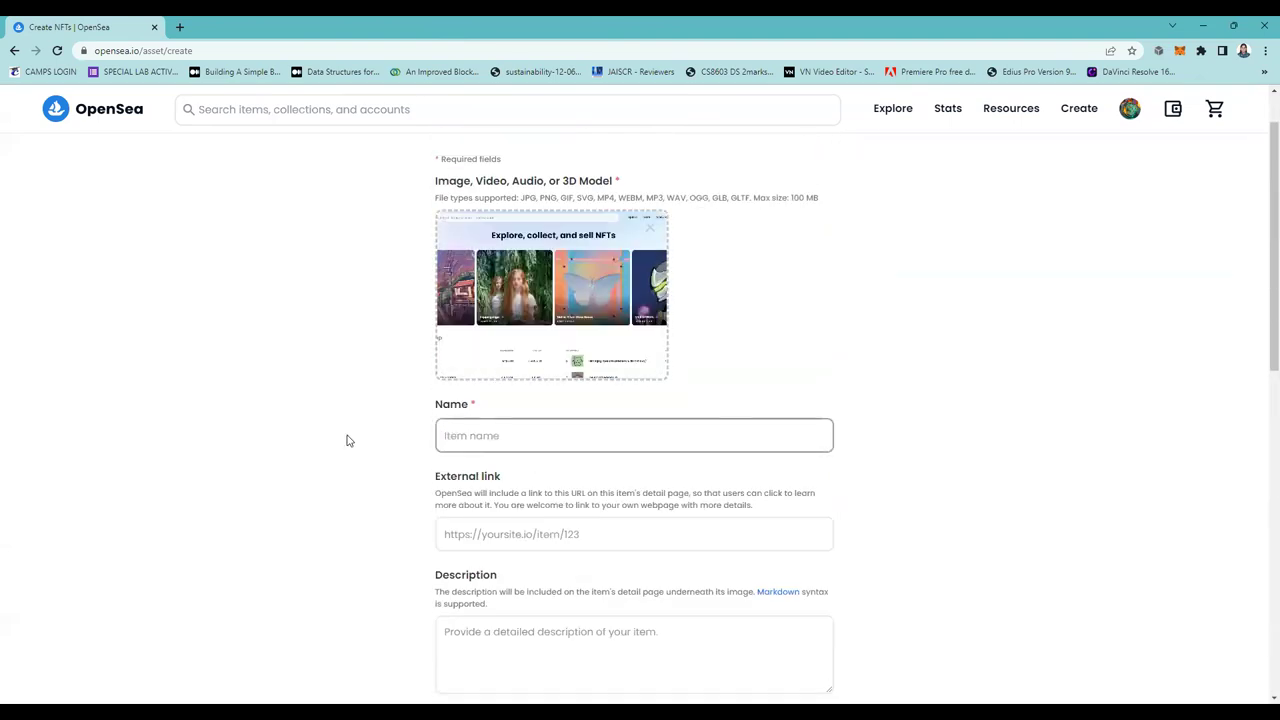
{"action": "type", "text": "op"}
{"action": "key", "text": "BackSpace"}
{"action": "key", "text": "BackSpace"}
{"action": "key", "text": "BackSpace"}
{"action": "type", "text": "hema"}
Create the renamed item, completing the human-verification check for bridge images, and dismiss the creation notice.
{"action": "scroll", "coordinate": [350, 445], "scroll_direction": "down", "scroll_amount": 8}
{"action": "left_click", "coordinate": [466, 646]}
{"action": "left_click", "coordinate": [601, 272]}
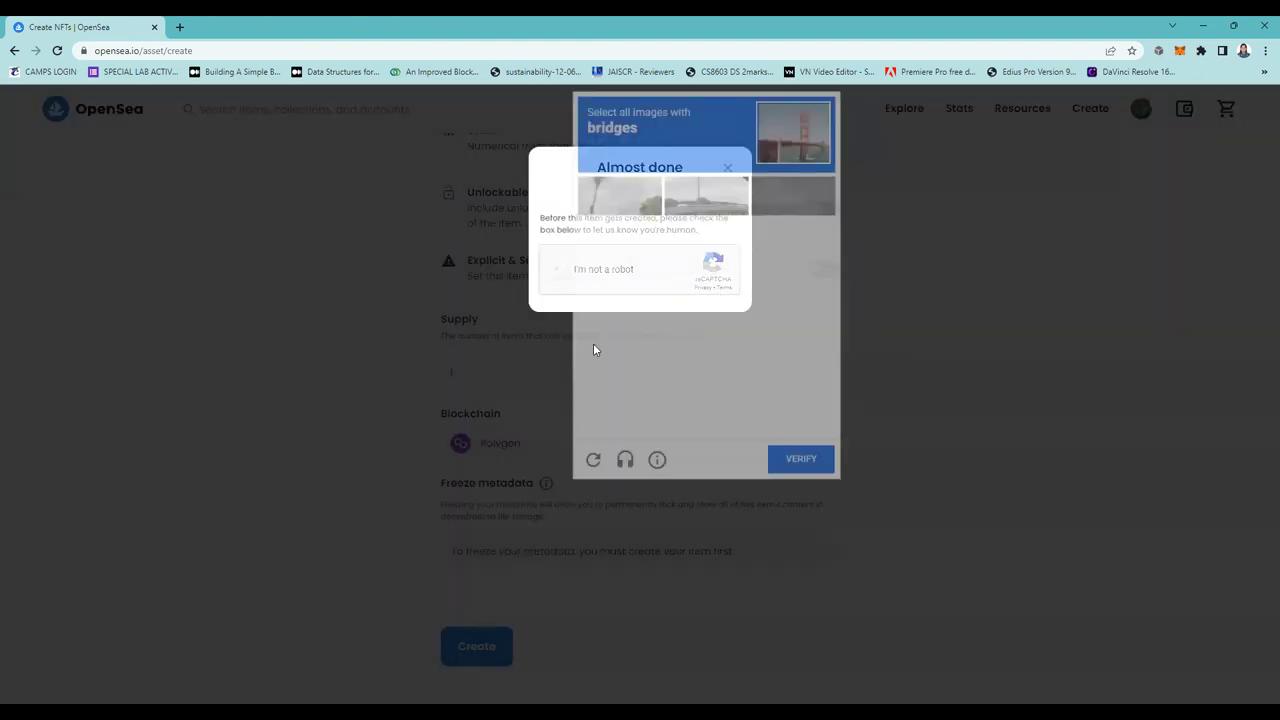
{"action": "left_click", "coordinate": [705, 217]}
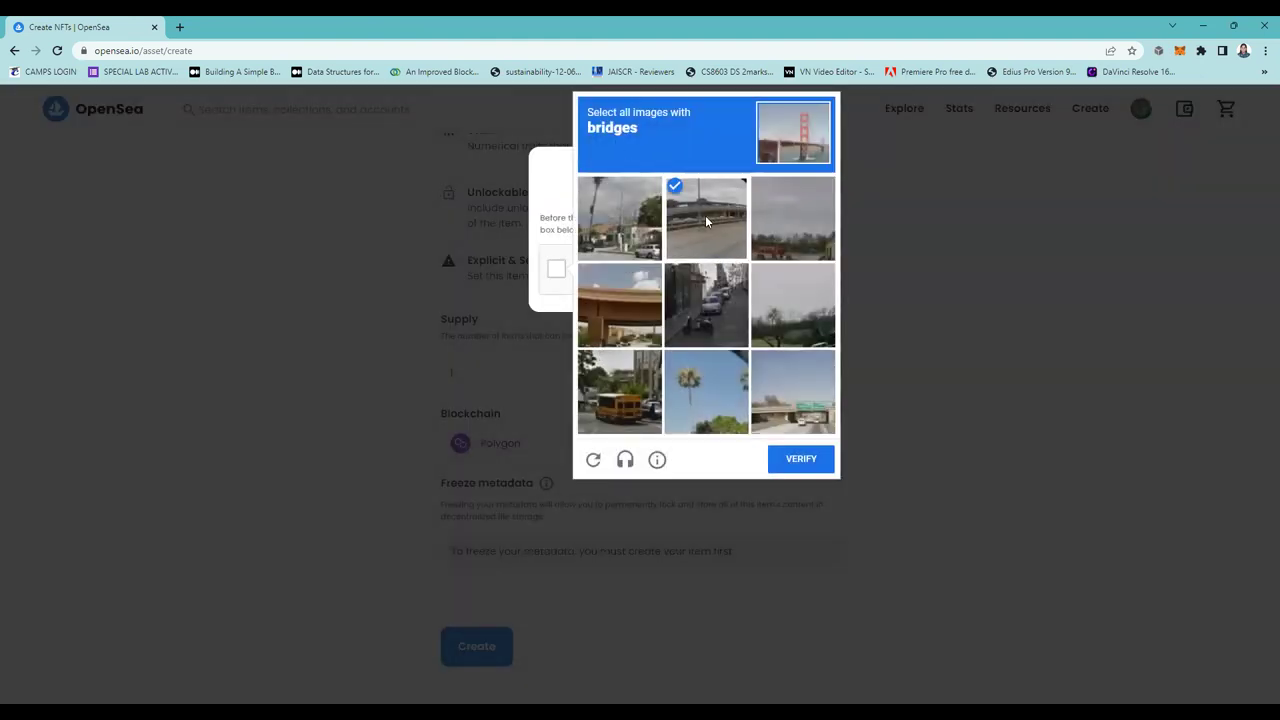
{"action": "left_click", "coordinate": [815, 418]}
{"action": "left_click", "coordinate": [808, 458]}
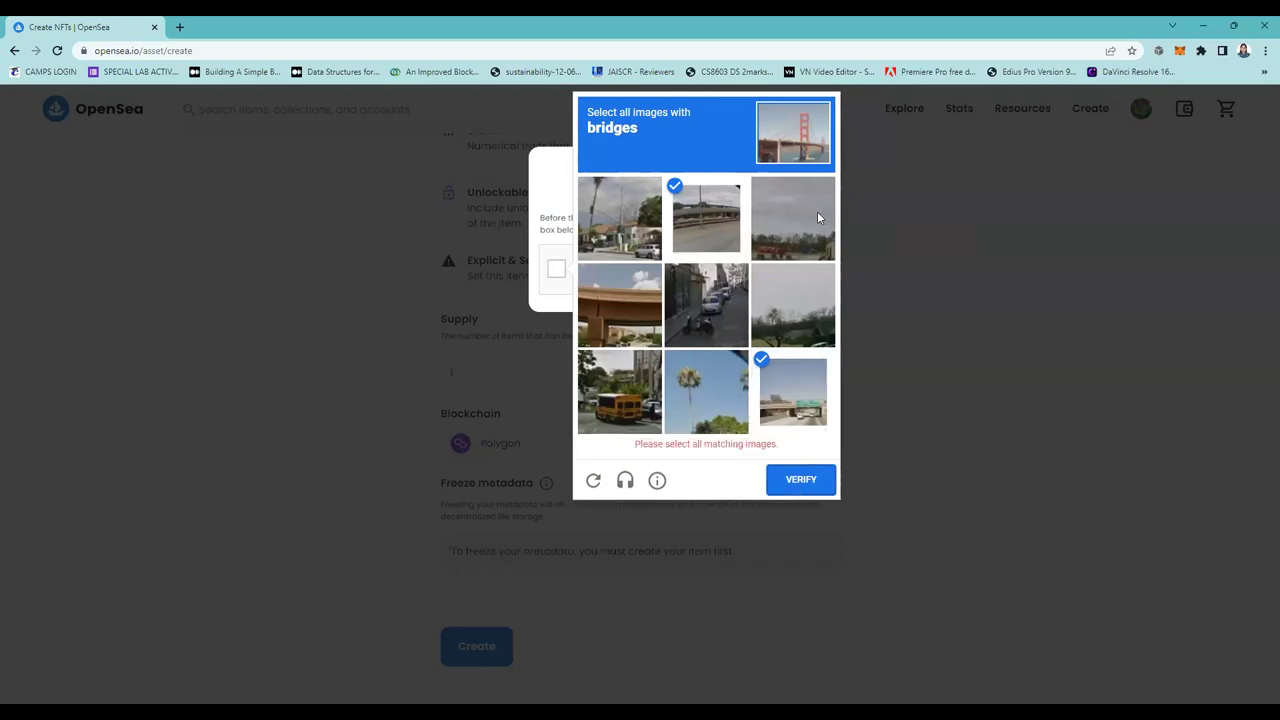
{"action": "left_click", "coordinate": [619, 305]}
{"action": "left_click", "coordinate": [805, 458]}
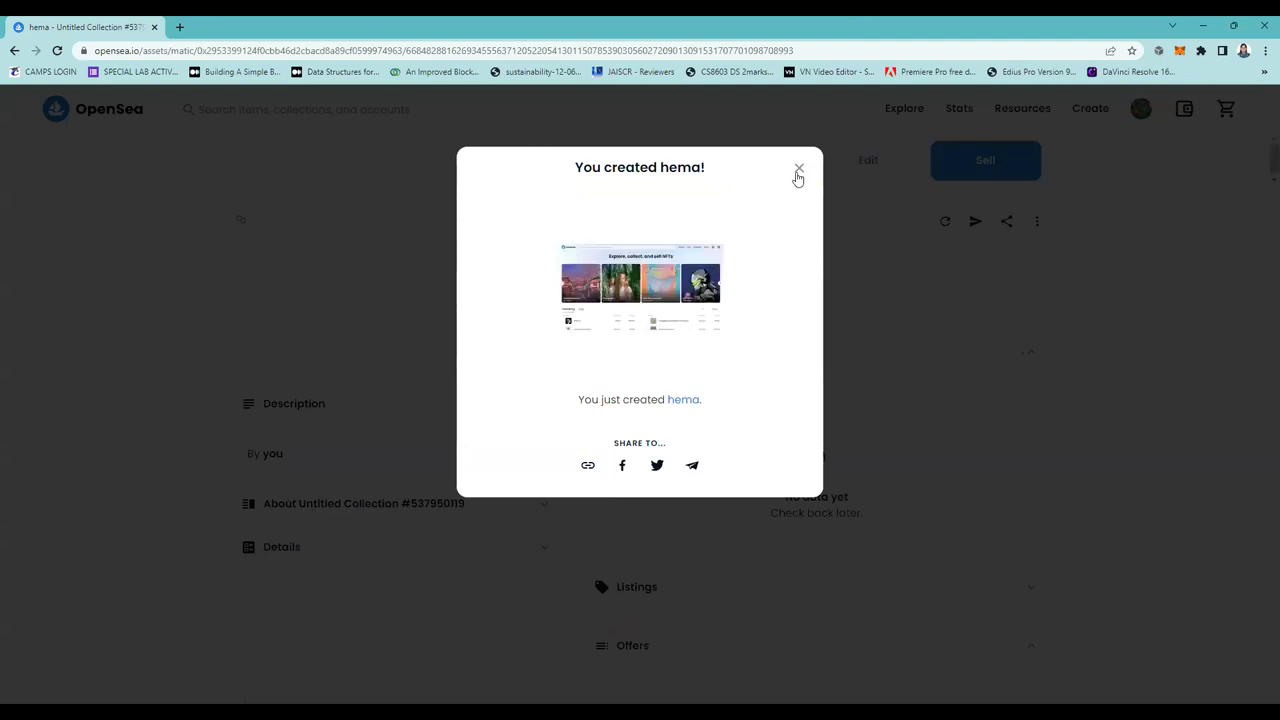
{"action": "left_click", "coordinate": [843, 216]}
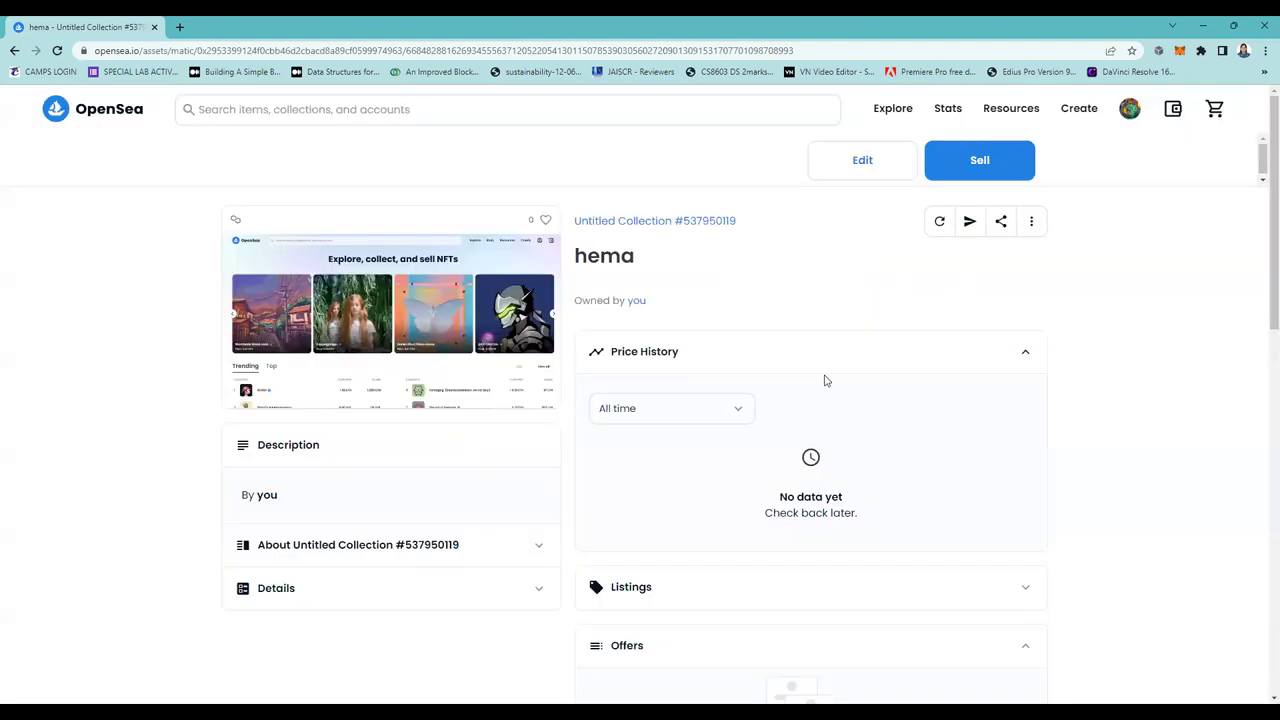
View the new item's sharing options and its transfer form, leaving the destination address empty.
{"action": "left_click", "coordinate": [1002, 222]}
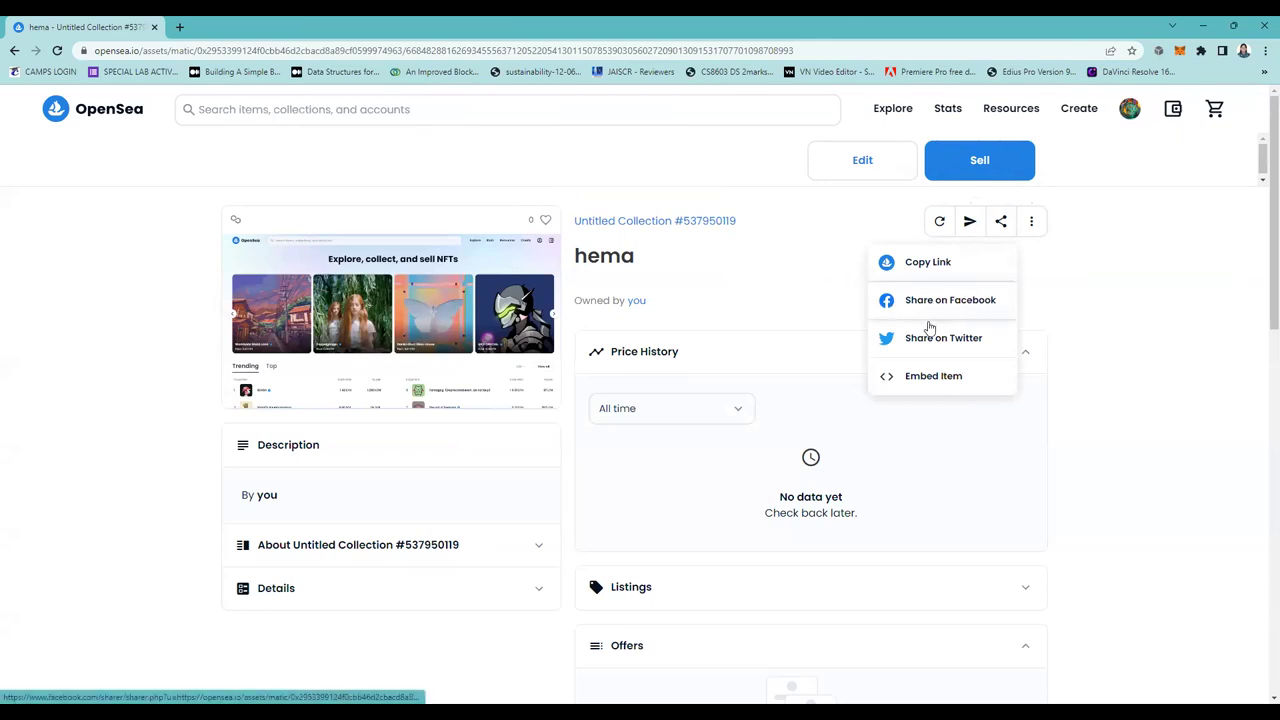
{"action": "left_click", "coordinate": [778, 285]}
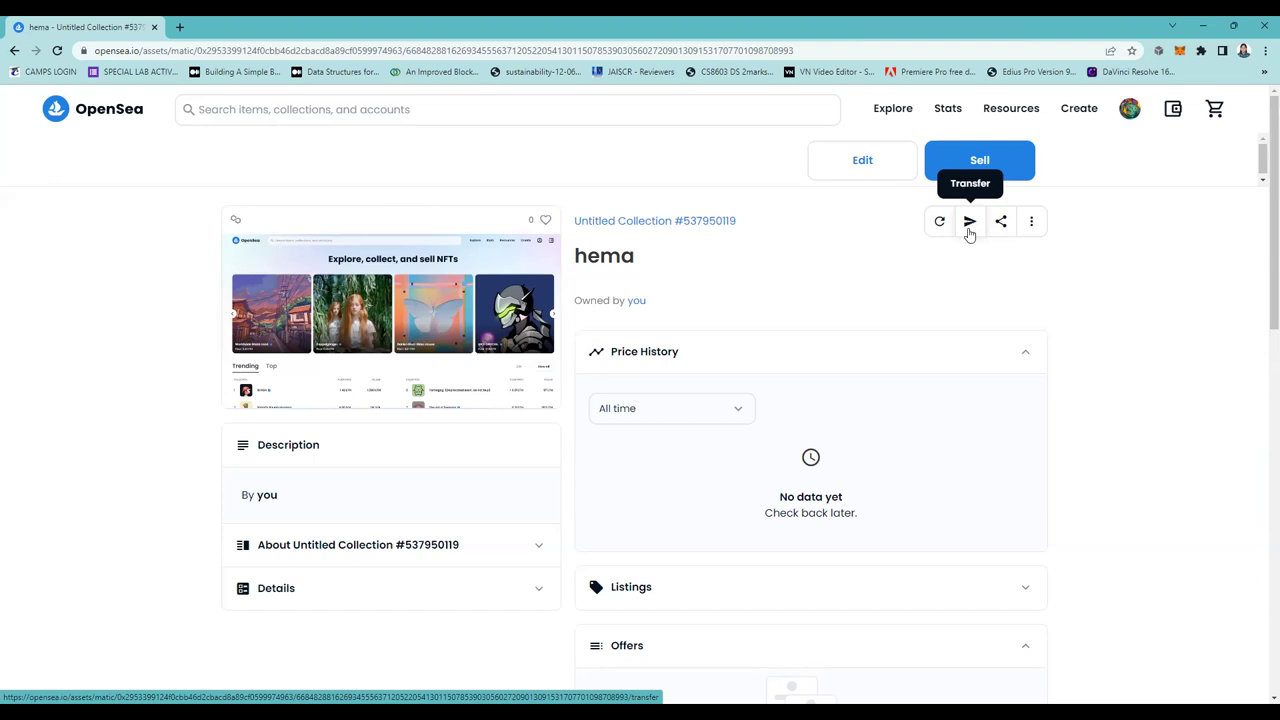
{"action": "left_click", "coordinate": [969, 222]}
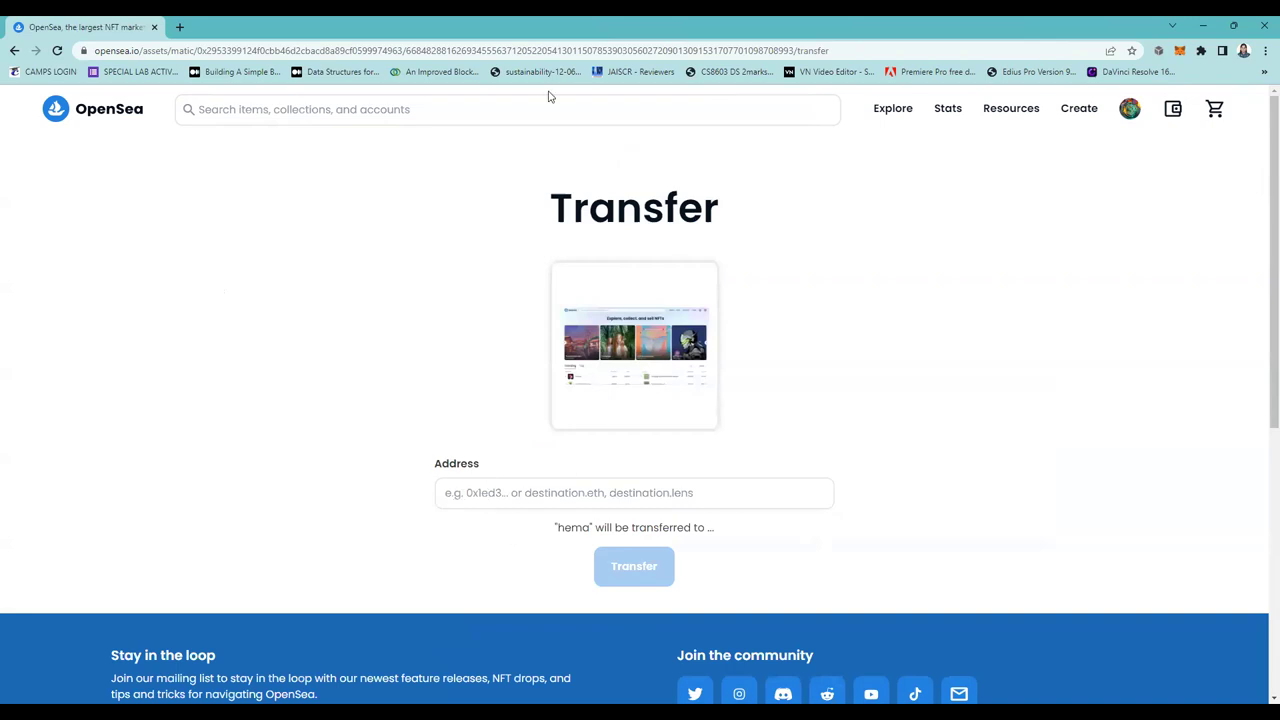
{"action": "mouse_move", "coordinate": [1115, 123]}
{"action": "left_click", "coordinate": [466, 497]}
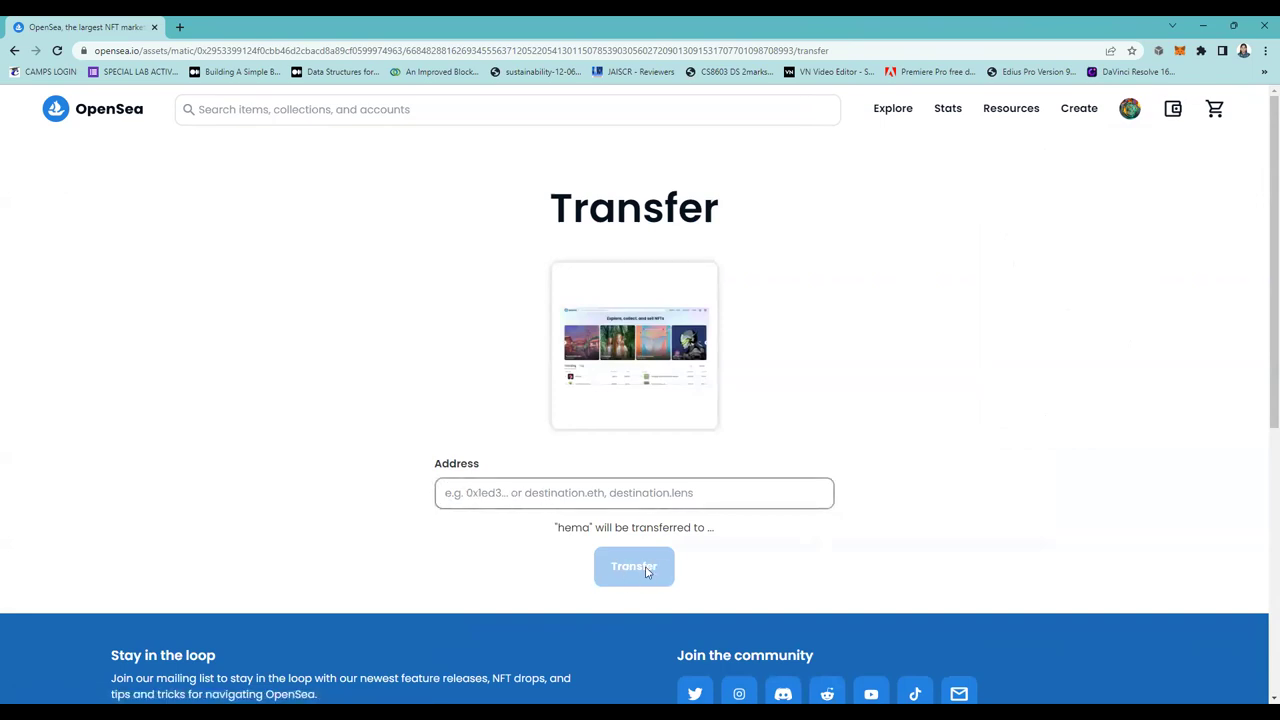
{"action": "left_click", "coordinate": [745, 576]}
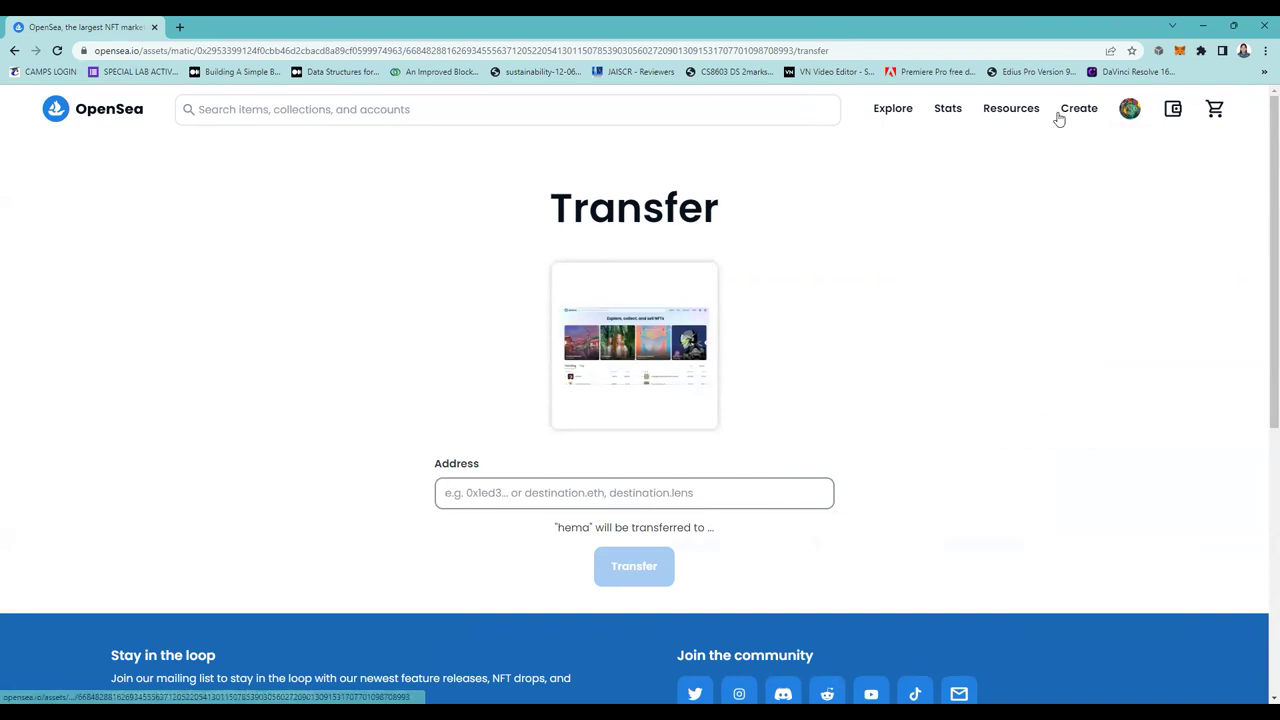
Review the BCT LOGO item's listing page from the profile's collected items and return to the profile.
{"action": "left_click", "coordinate": [1131, 118]}
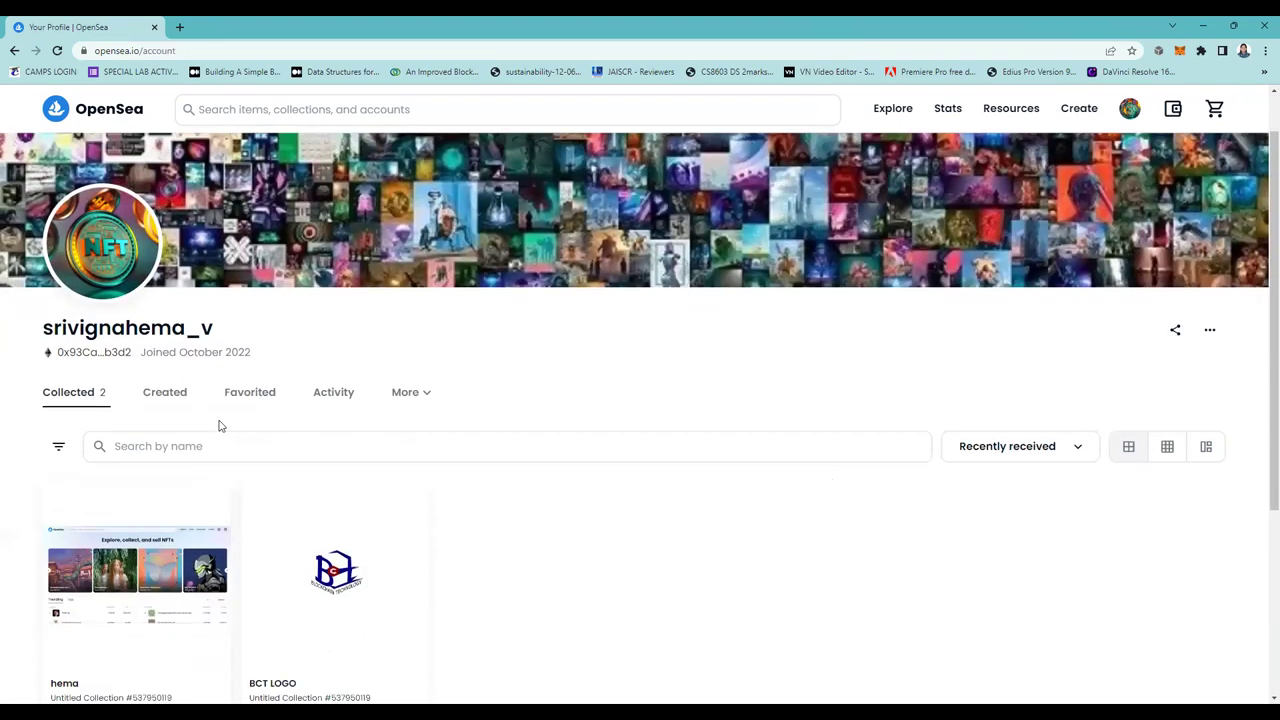
{"action": "scroll", "coordinate": [217, 423], "scroll_direction": "down", "scroll_amount": 2}
{"action": "left_click", "coordinate": [334, 366]}
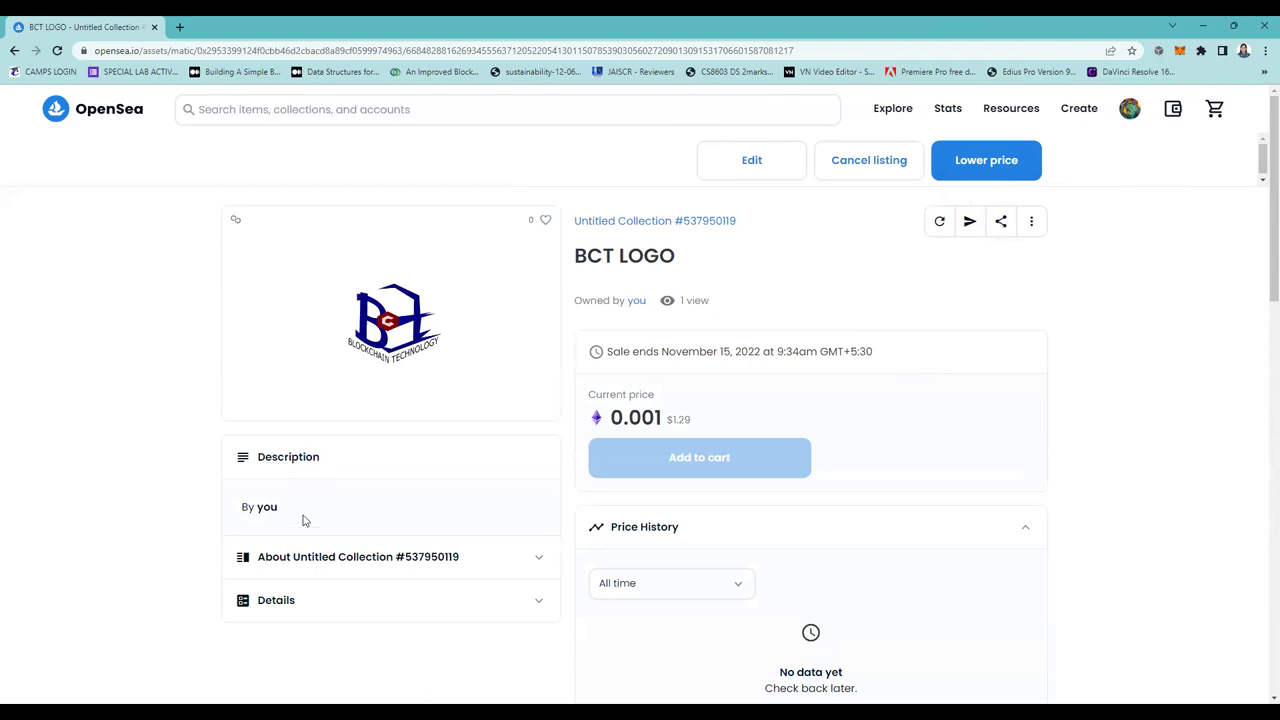
{"action": "scroll", "coordinate": [297, 517], "scroll_direction": "down", "scroll_amount": 1}
{"action": "scroll", "coordinate": [843, 380], "scroll_direction": "up", "scroll_amount": 1}
{"action": "scroll", "coordinate": [755, 406], "scroll_direction": "down", "scroll_amount": 1}
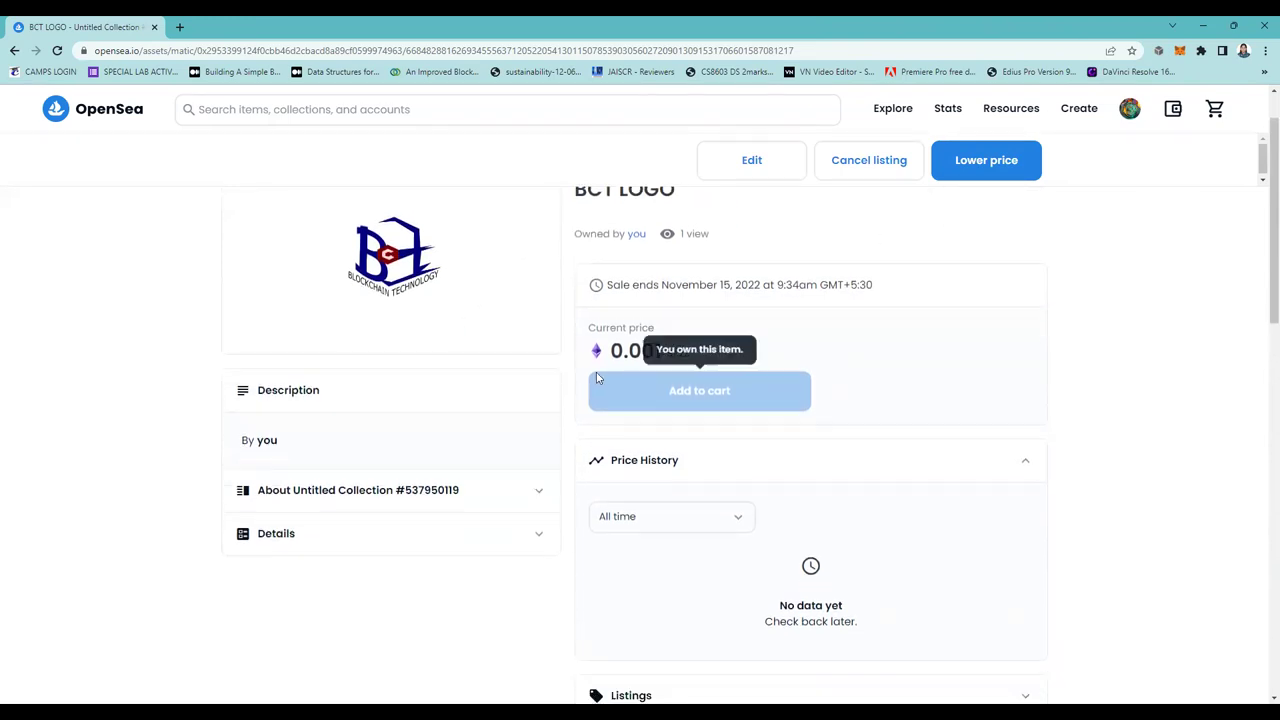
{"action": "scroll", "coordinate": [770, 367], "scroll_direction": "up", "scroll_amount": 1}
{"action": "left_click", "coordinate": [14, 50]}
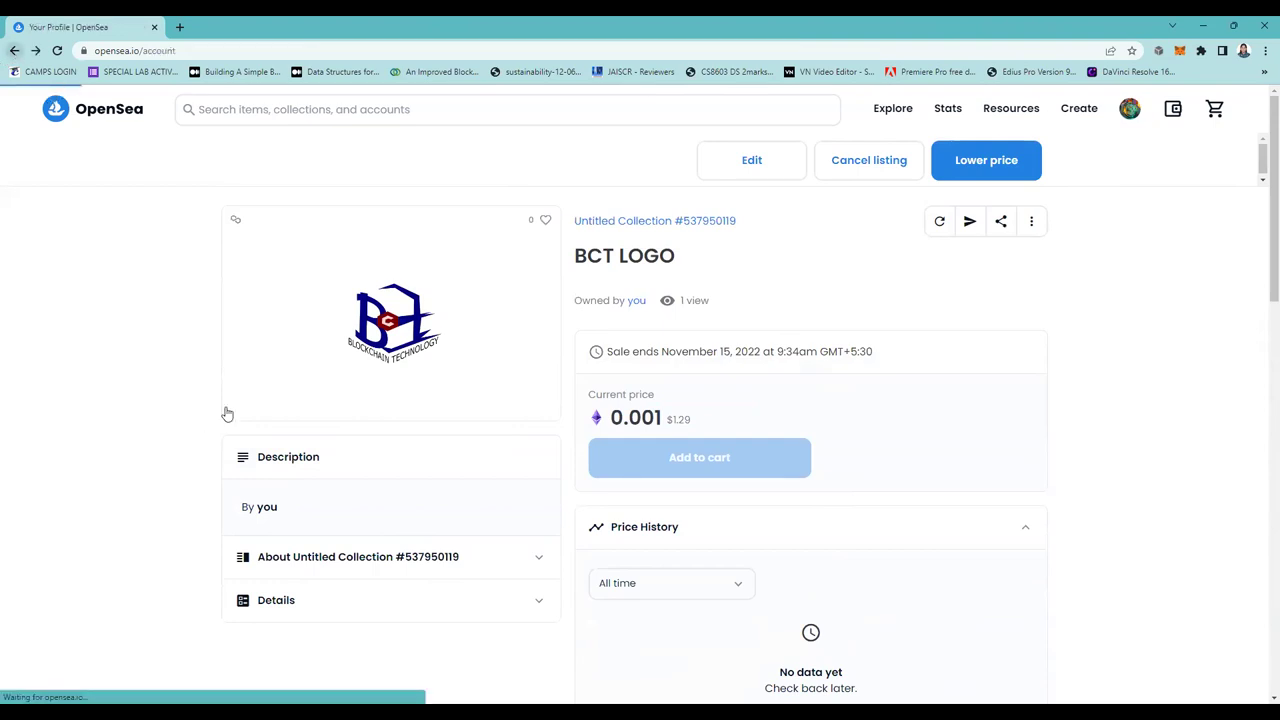
Open the newly created item from the profile and review its price history, offers and item activity.
{"action": "scroll", "coordinate": [760, 500], "scroll_direction": "down", "scroll_amount": 2}
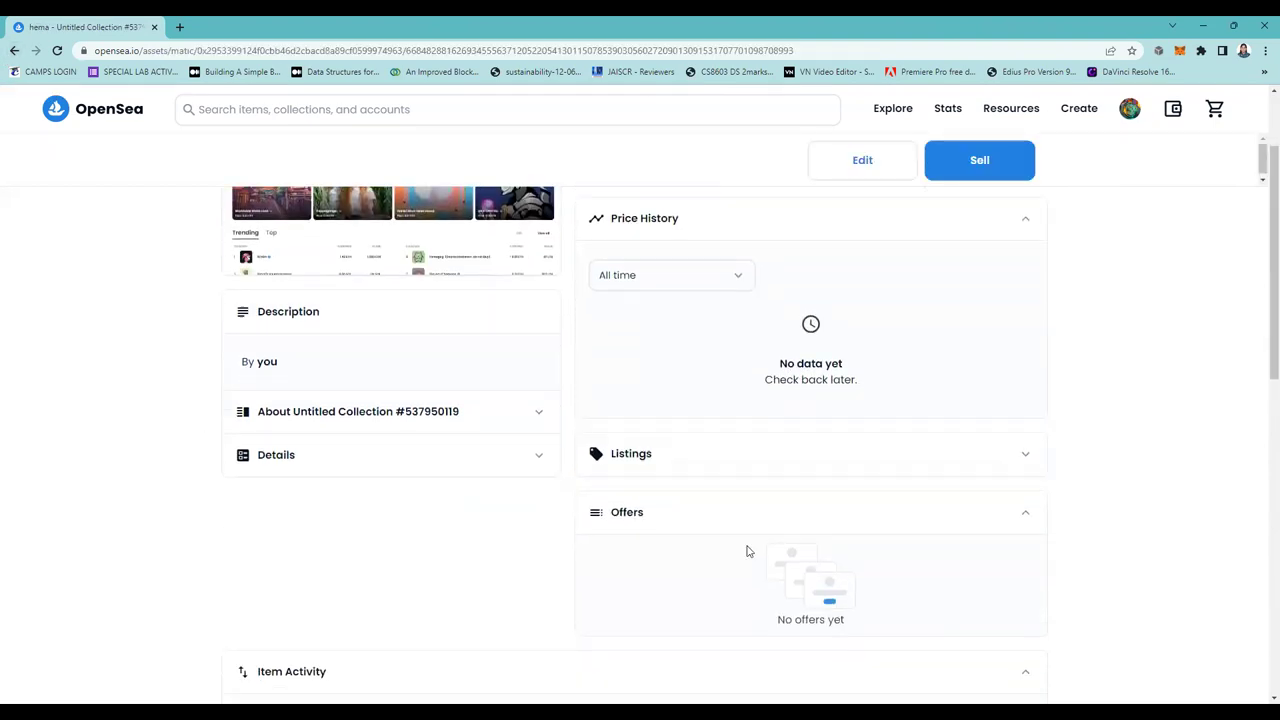
{"action": "scroll", "coordinate": [750, 540], "scroll_direction": "down", "scroll_amount": 2}
{"action": "scroll", "coordinate": [586, 577], "scroll_direction": "down", "scroll_amount": 3}
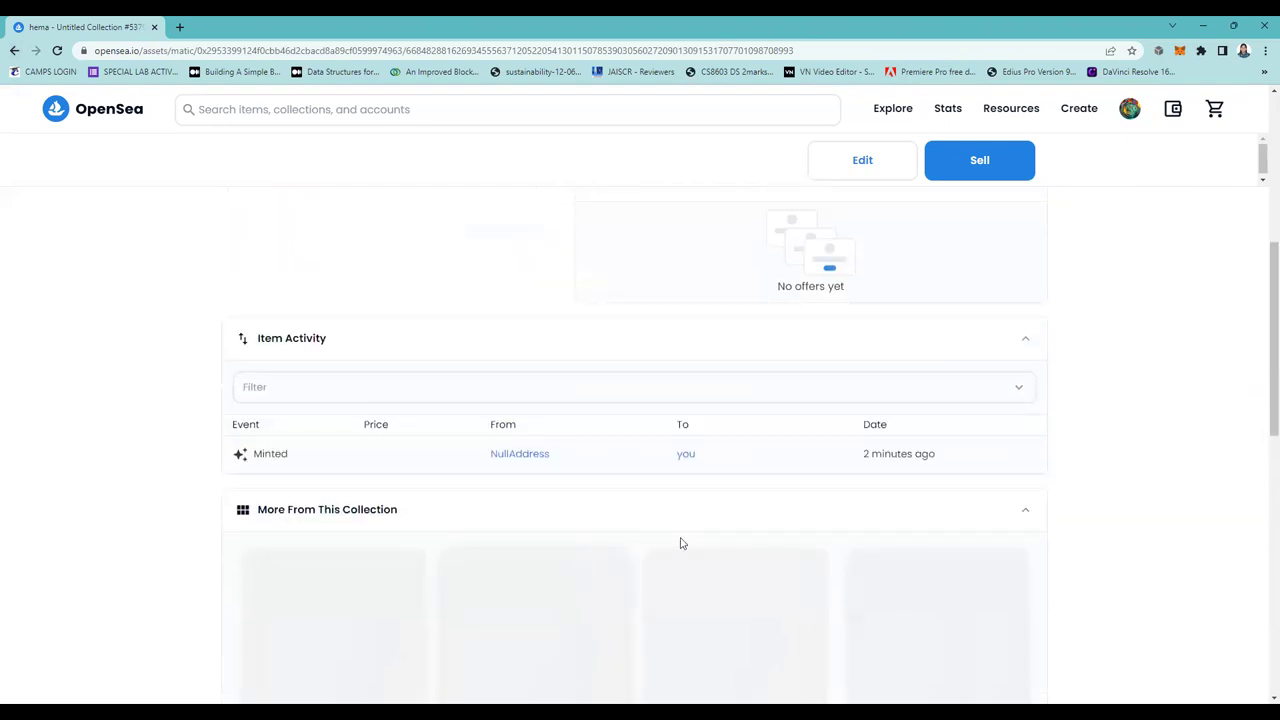
{"action": "scroll", "coordinate": [800, 540], "scroll_direction": "up", "scroll_amount": 7}
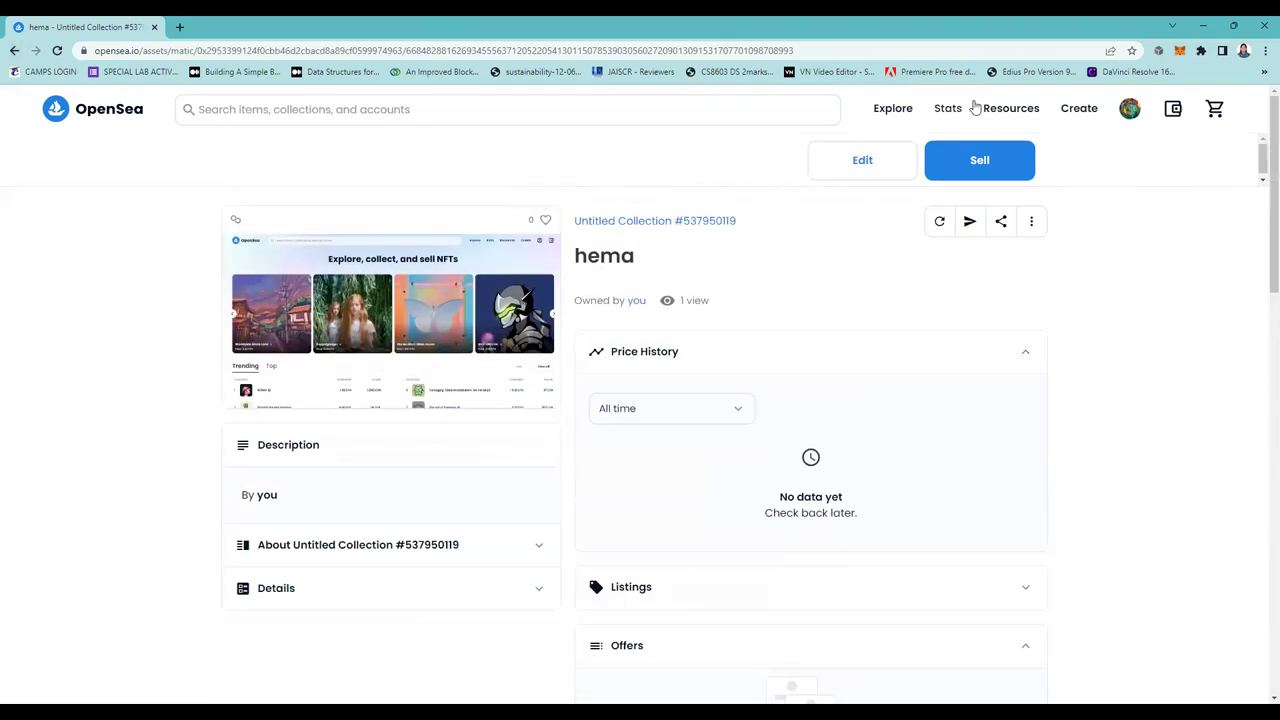
Start a fixed-price sale listing for the new item and set its price to 0.05 ETH.
{"action": "left_click", "coordinate": [982, 172]}
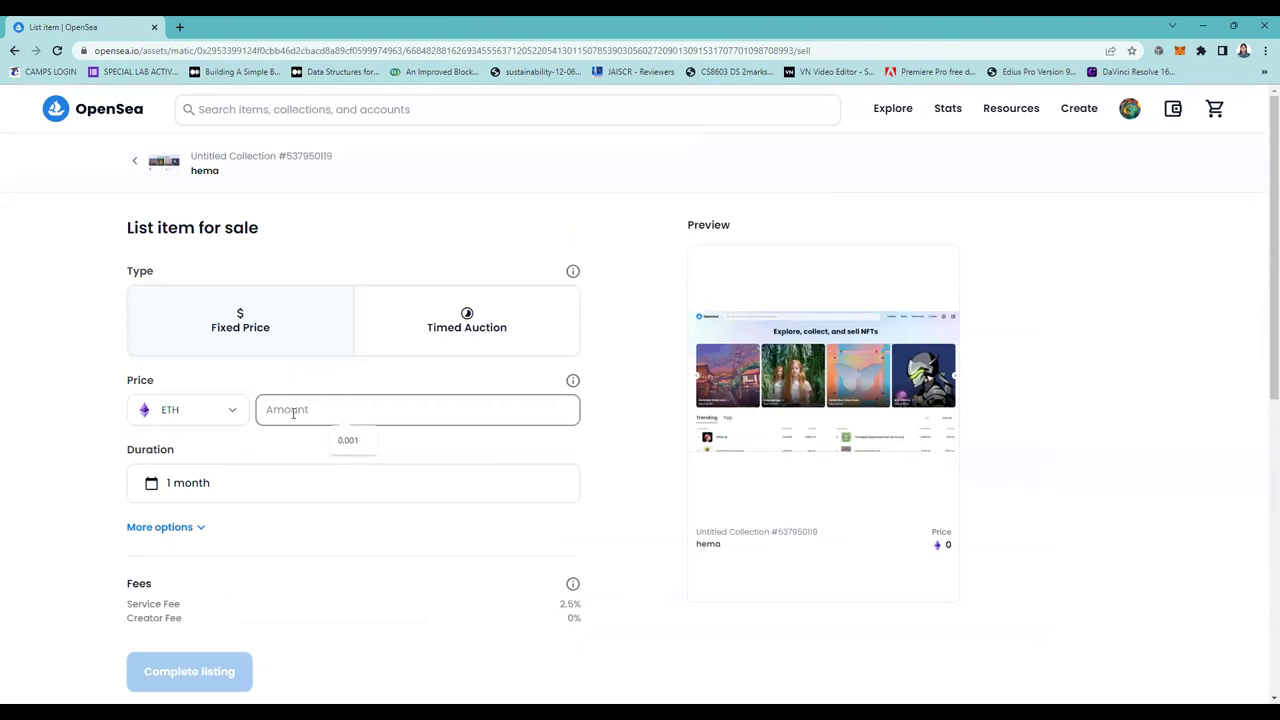
{"action": "type", "text": "0.00"}
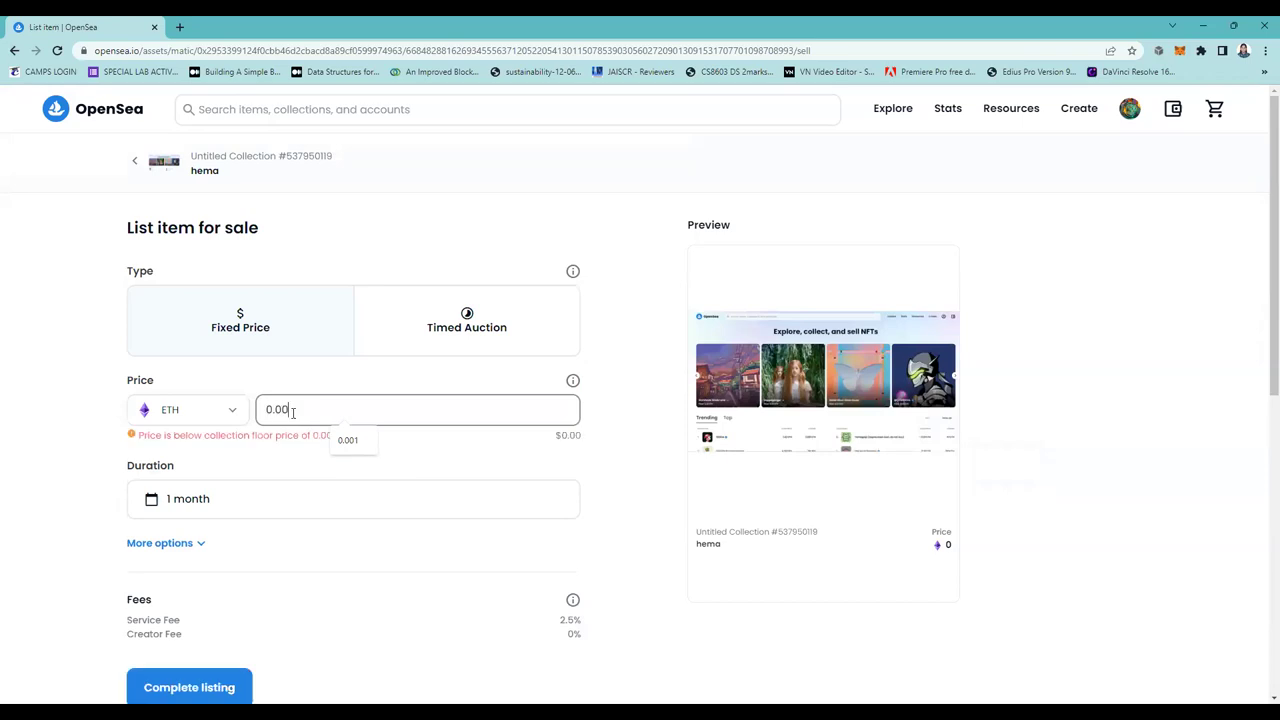
{"action": "type", "text": "1"}
{"action": "key", "text": "BackSpace"}
{"action": "type", "text": "5"}
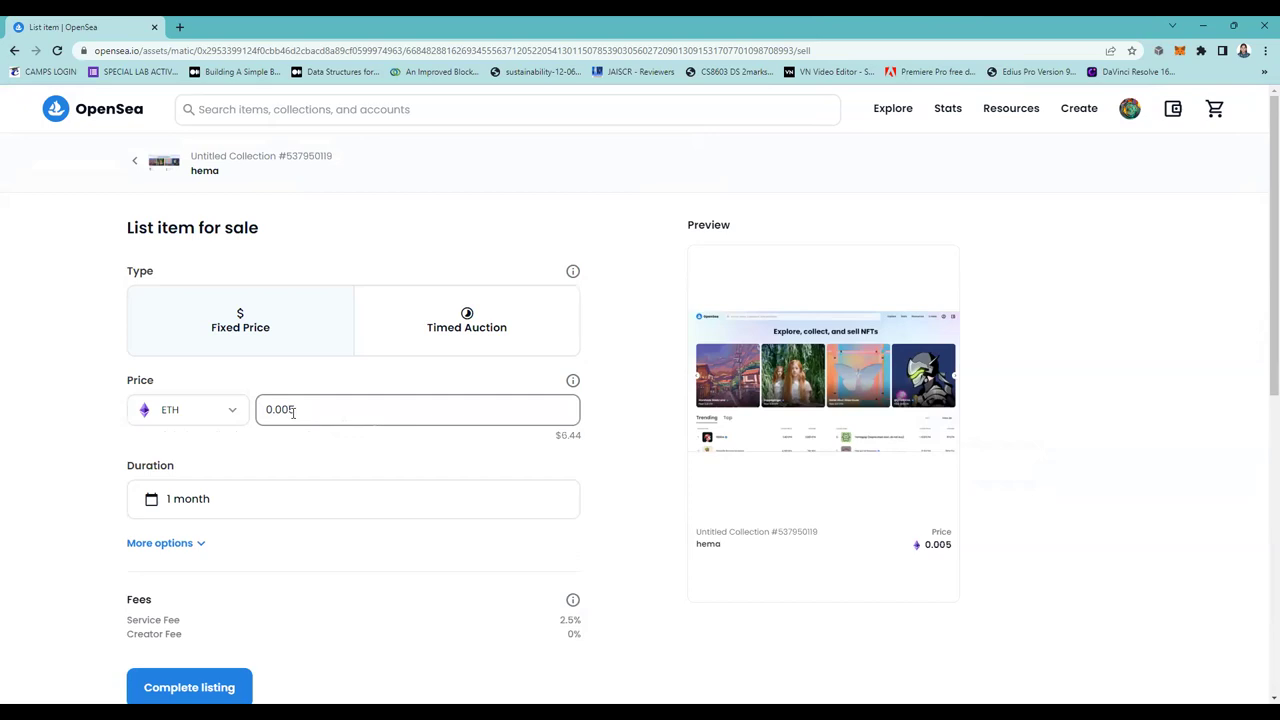
{"action": "key", "text": "BackSpace"}
{"action": "key", "text": "BackSpace"}
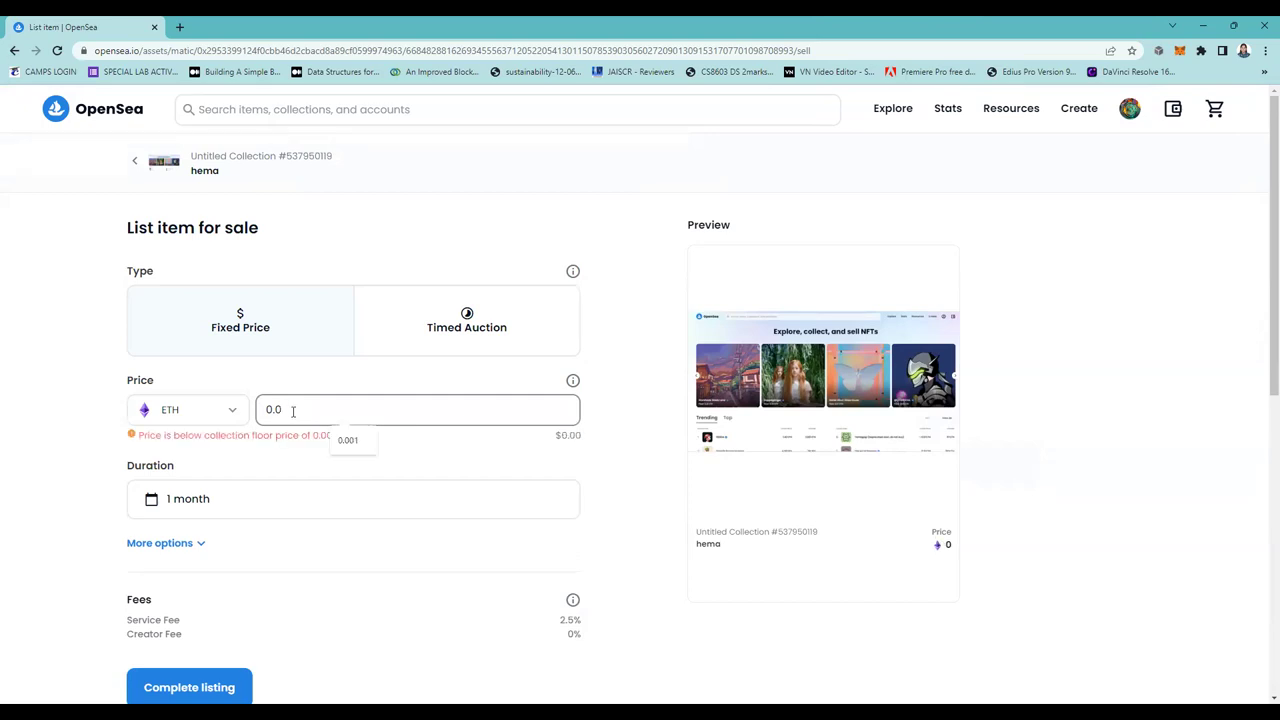
{"action": "type", "text": "5"}
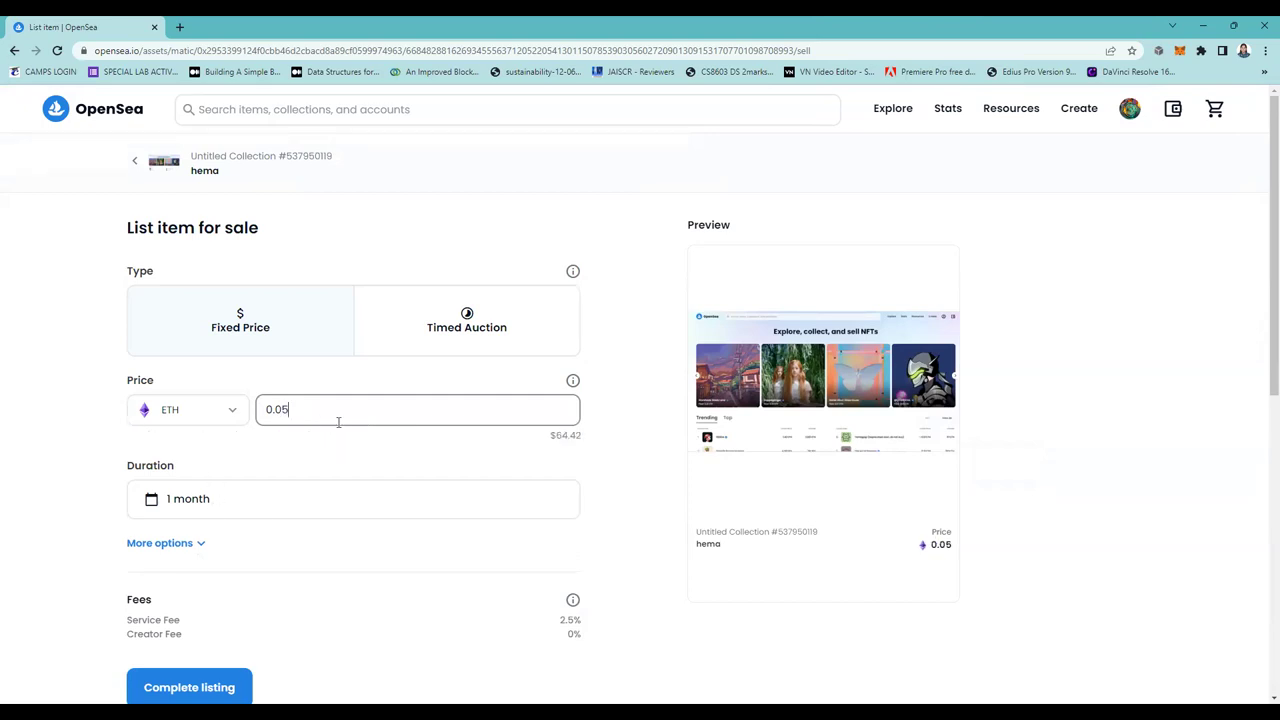
View the listing's date range choices, keep the duration at 1 month, and reveal the bundle and reserved-buyer options.
{"action": "scroll", "coordinate": [258, 527], "scroll_direction": "down", "scroll_amount": 2}
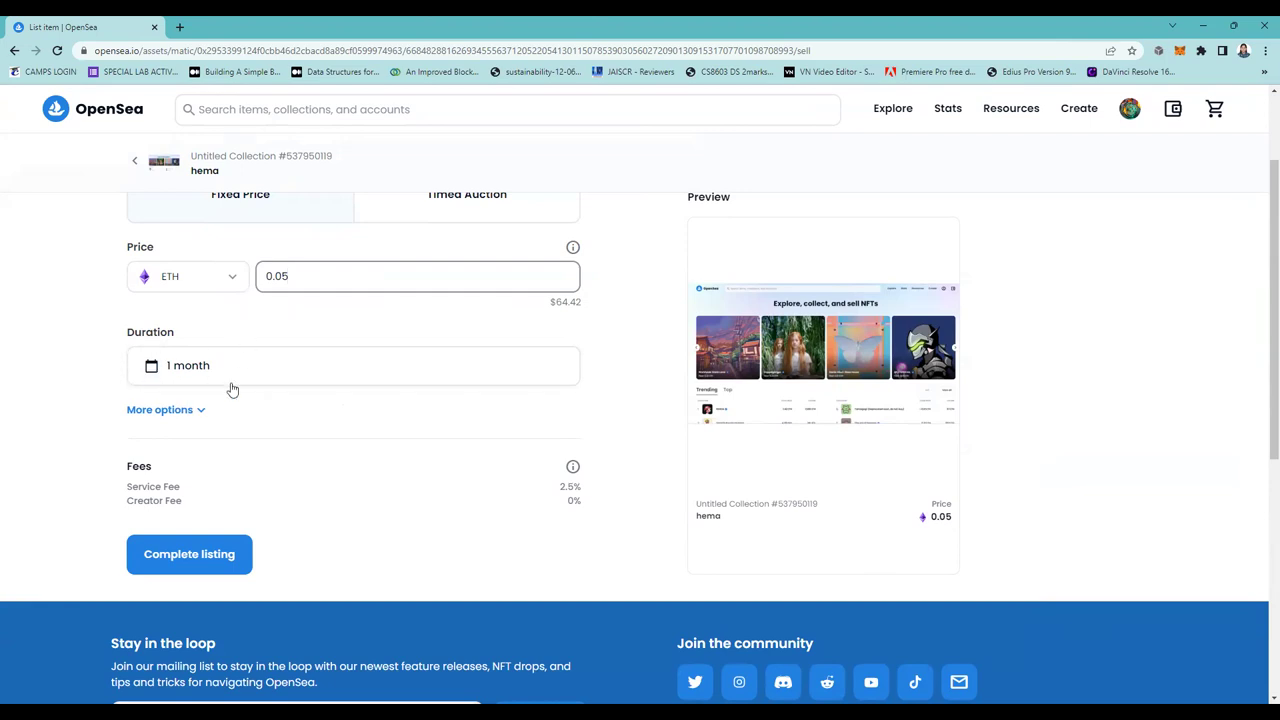
{"action": "left_click", "coordinate": [156, 369]}
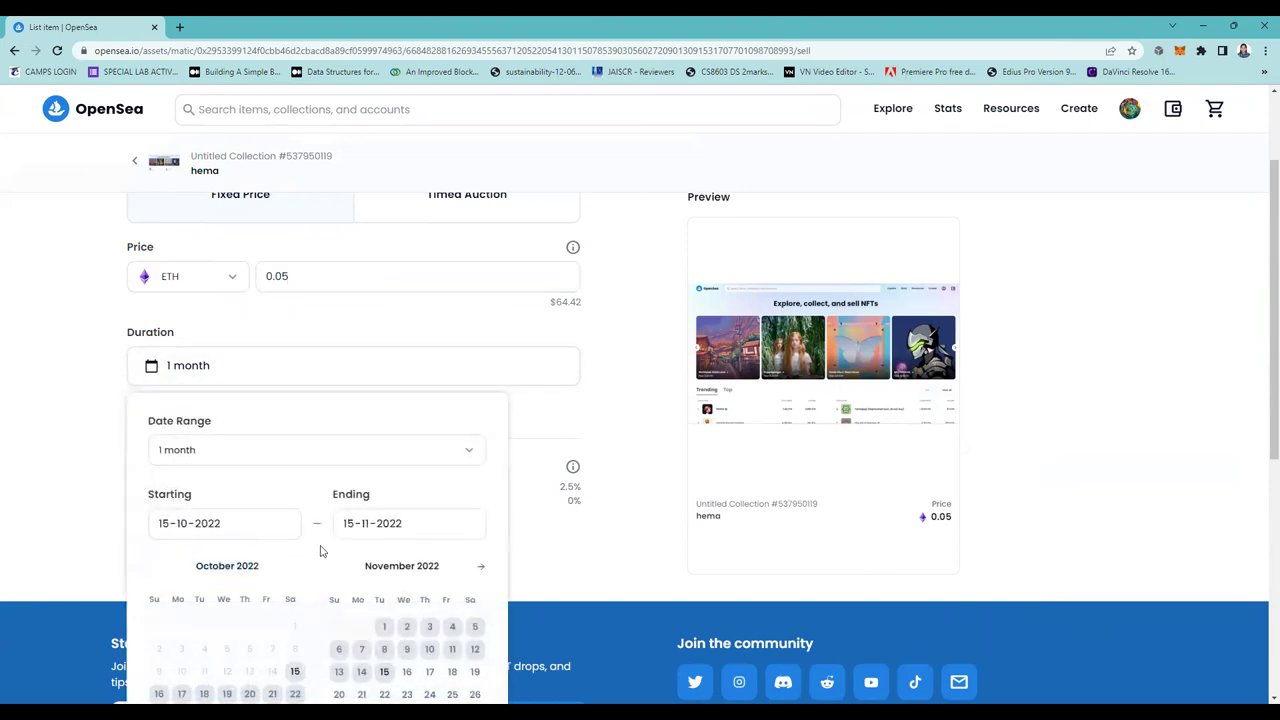
{"action": "left_click", "coordinate": [309, 459]}
{"action": "scroll", "coordinate": [297, 634], "scroll_direction": "down", "scroll_amount": 1}
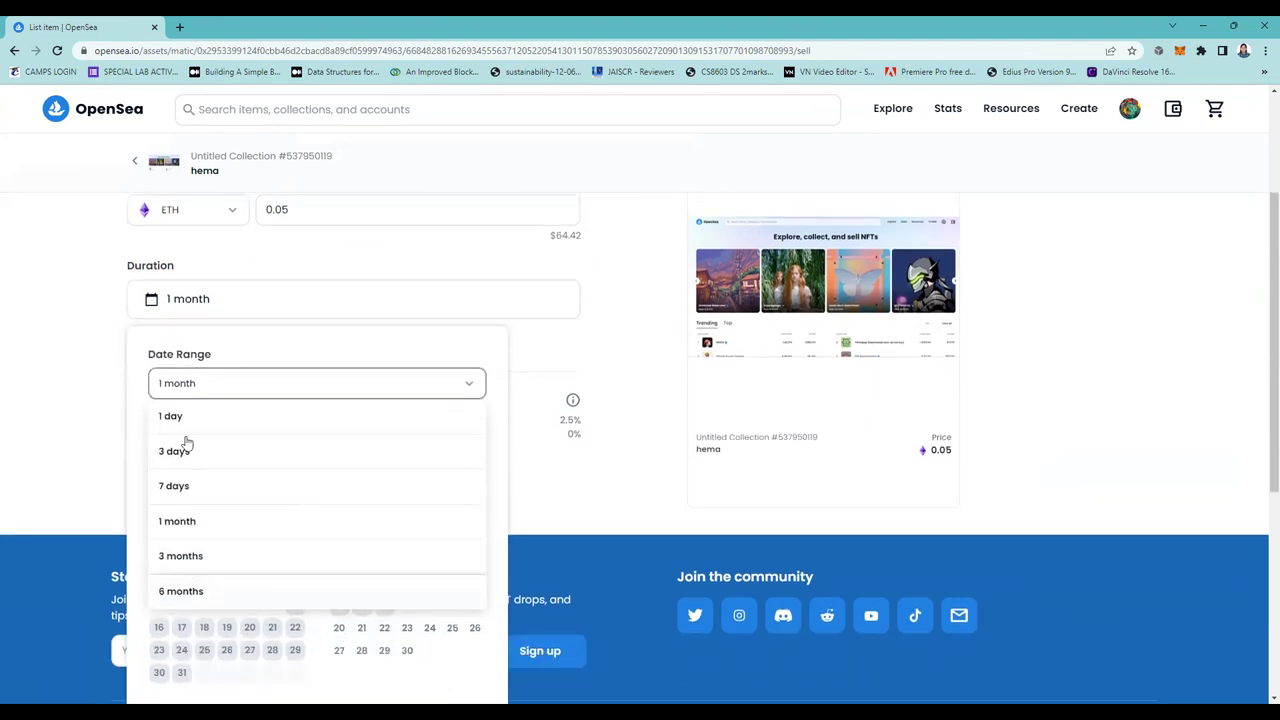
{"action": "left_click", "coordinate": [17, 449]}
{"action": "left_click", "coordinate": [200, 347]}
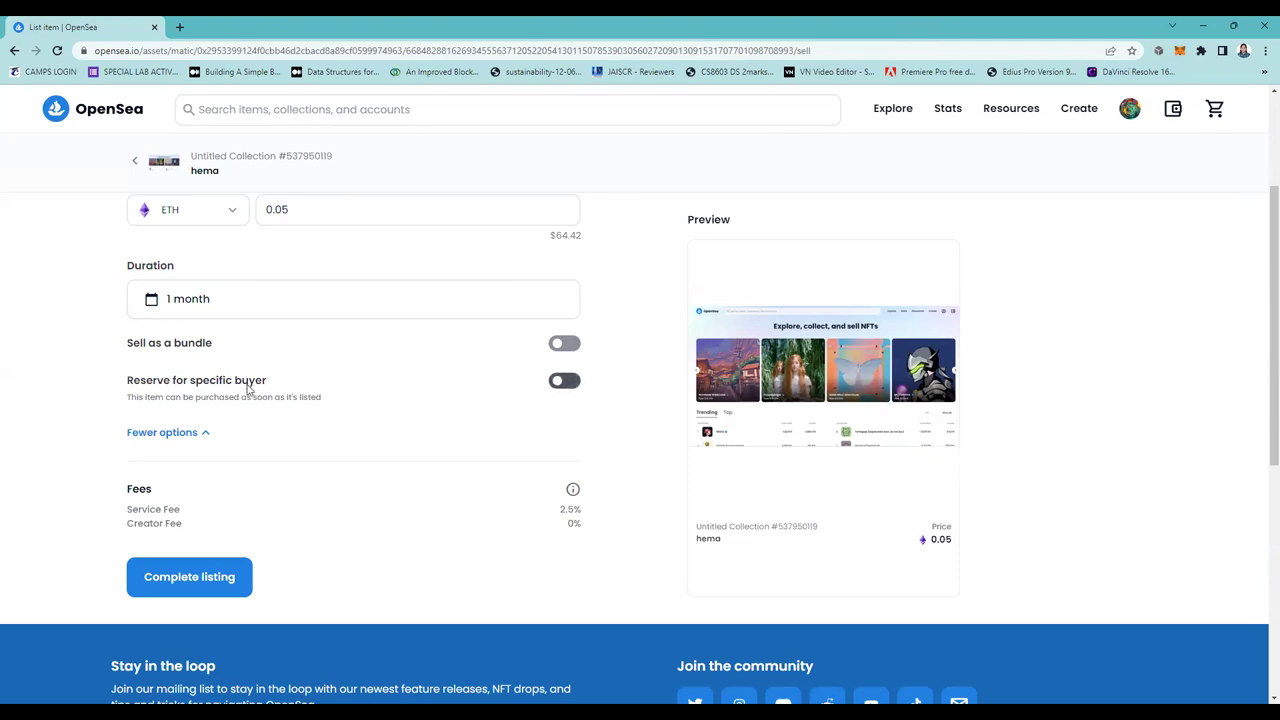
Submit the listing for wallet approval, and close the listing dialog without approving it.
{"action": "scroll", "coordinate": [185, 480], "scroll_direction": "down", "scroll_amount": 2}
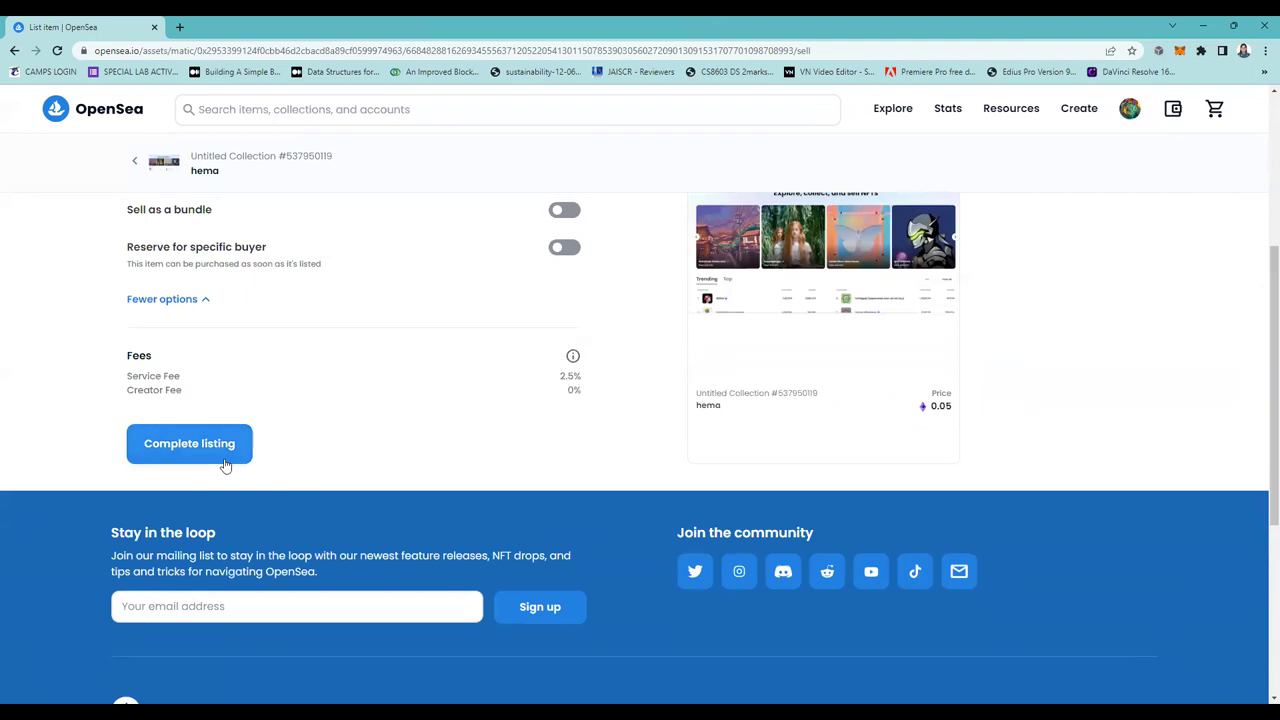
{"action": "scroll", "coordinate": [226, 466], "scroll_direction": "up", "scroll_amount": 1}
{"action": "left_click", "coordinate": [219, 577]}
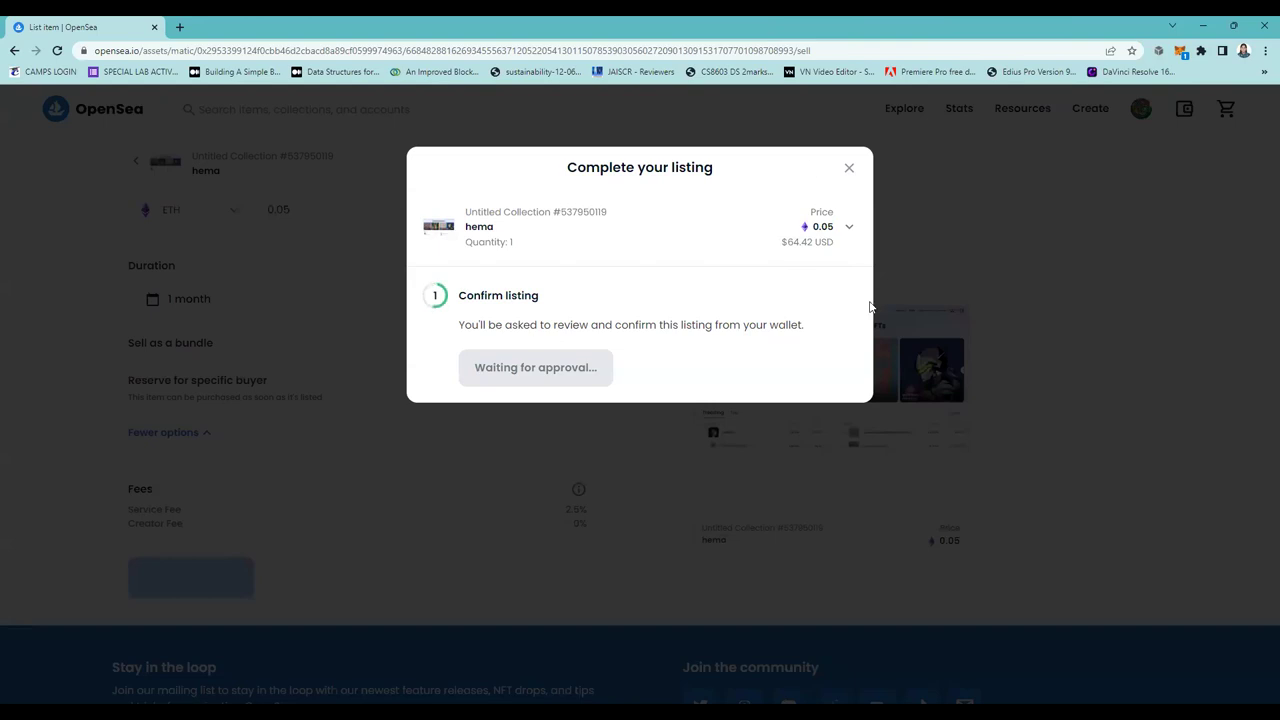
{"action": "left_click", "coordinate": [848, 169]}
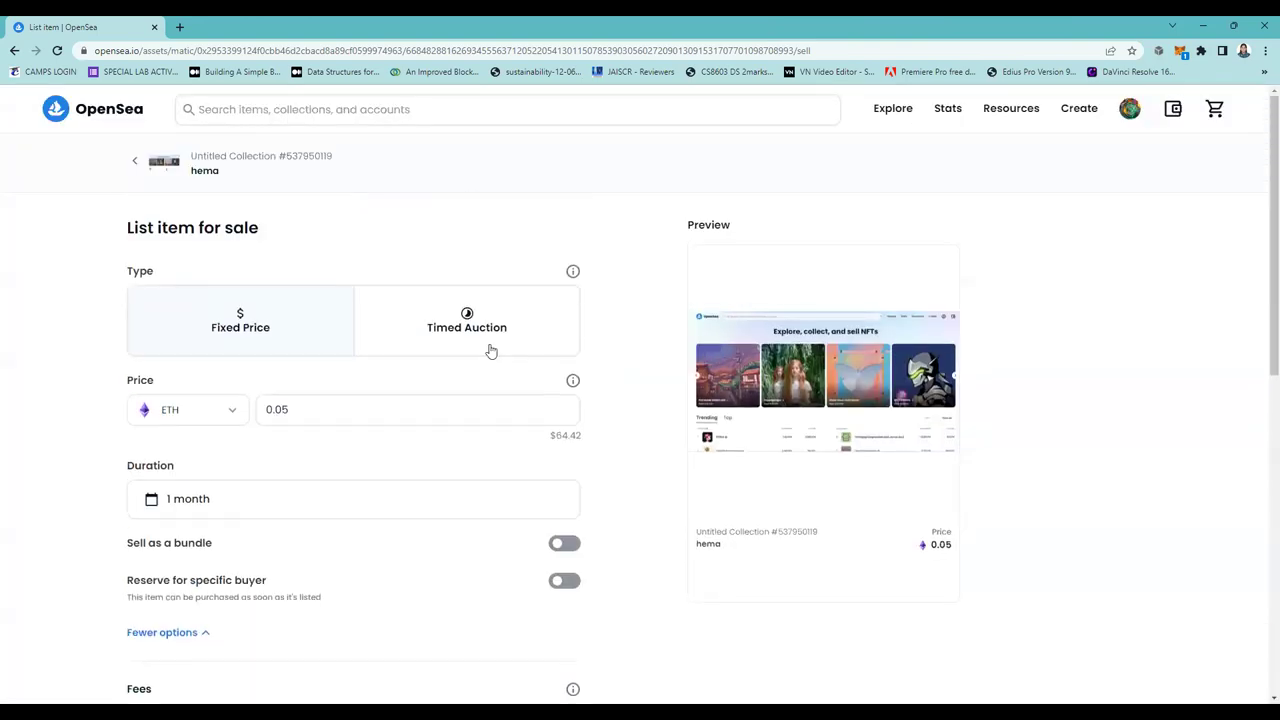
Open the BCT LOGO item from the profile's collected items.
{"action": "left_click", "coordinate": [1133, 110]}
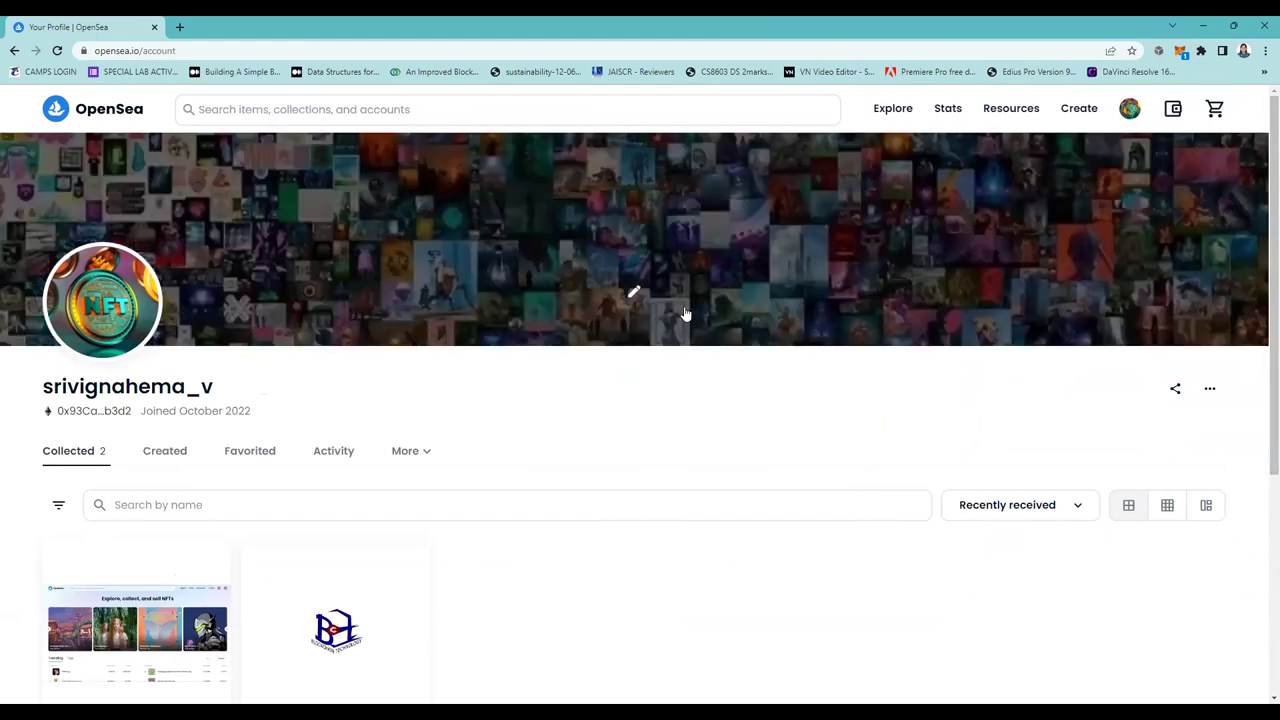
{"action": "scroll", "coordinate": [575, 462], "scroll_direction": "down", "scroll_amount": 3}
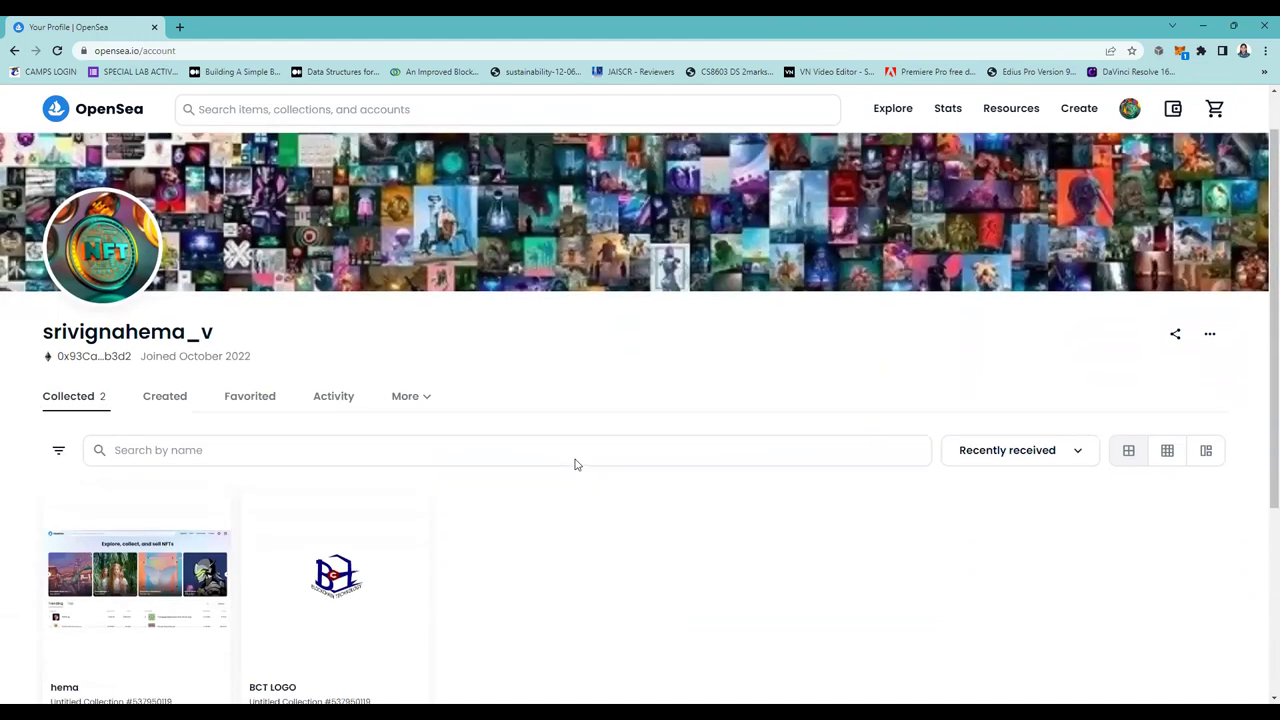
{"action": "left_click", "coordinate": [290, 283]}
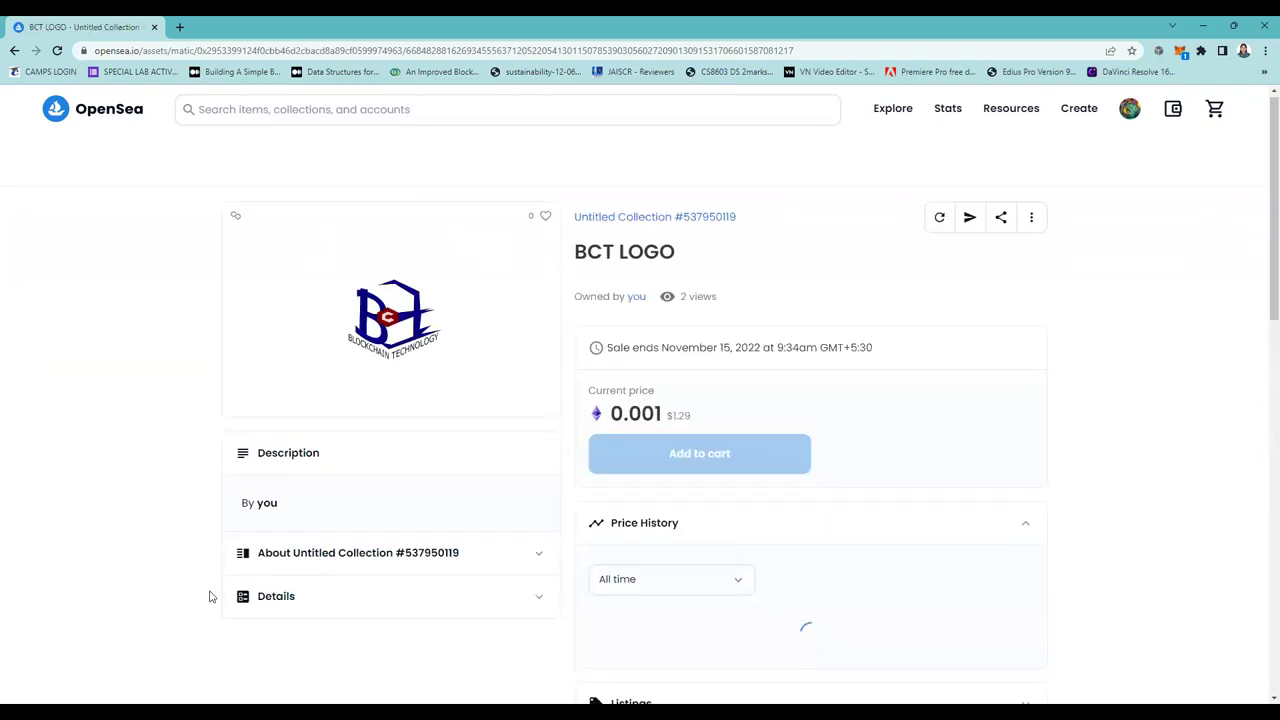
Expand the BCT LOGO item's details and review its token information, price history, offers and current sale terms.
{"action": "scroll", "coordinate": [301, 414], "scroll_direction": "down", "scroll_amount": 2}
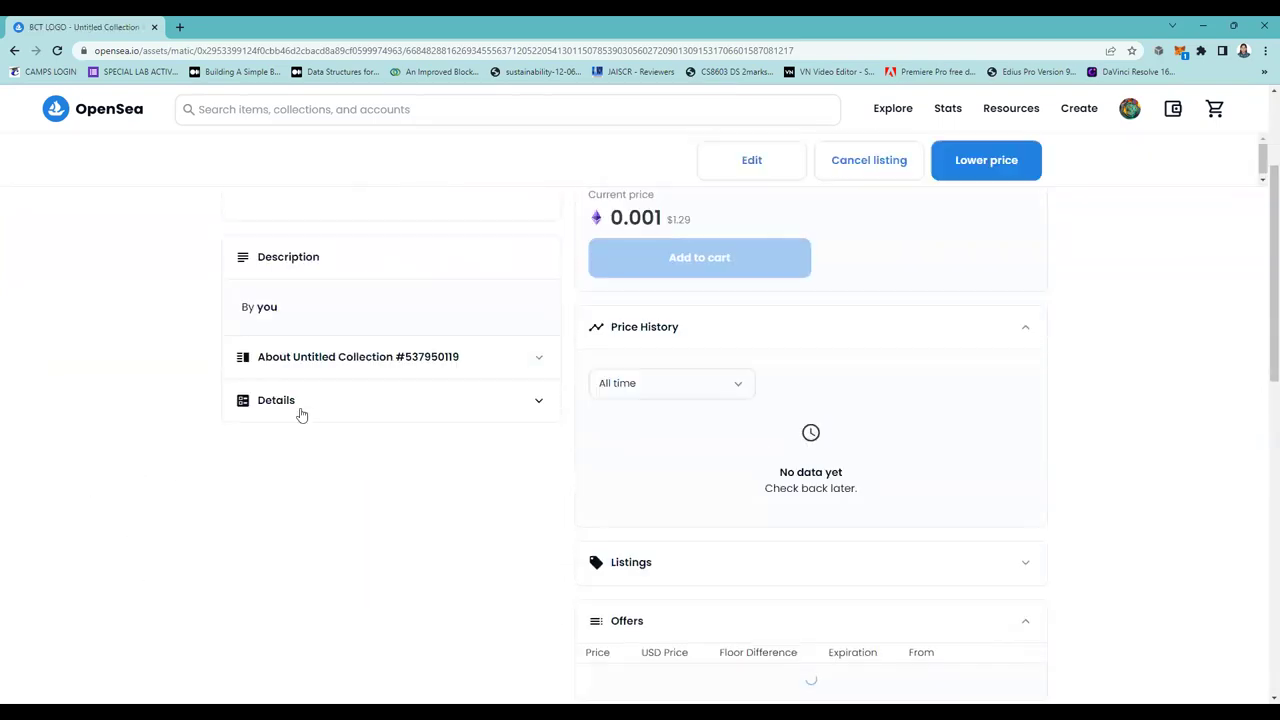
{"action": "left_click", "coordinate": [528, 408]}
{"action": "scroll", "coordinate": [284, 465], "scroll_direction": "down", "scroll_amount": 1}
{"action": "scroll", "coordinate": [284, 465], "scroll_direction": "down", "scroll_amount": 1}
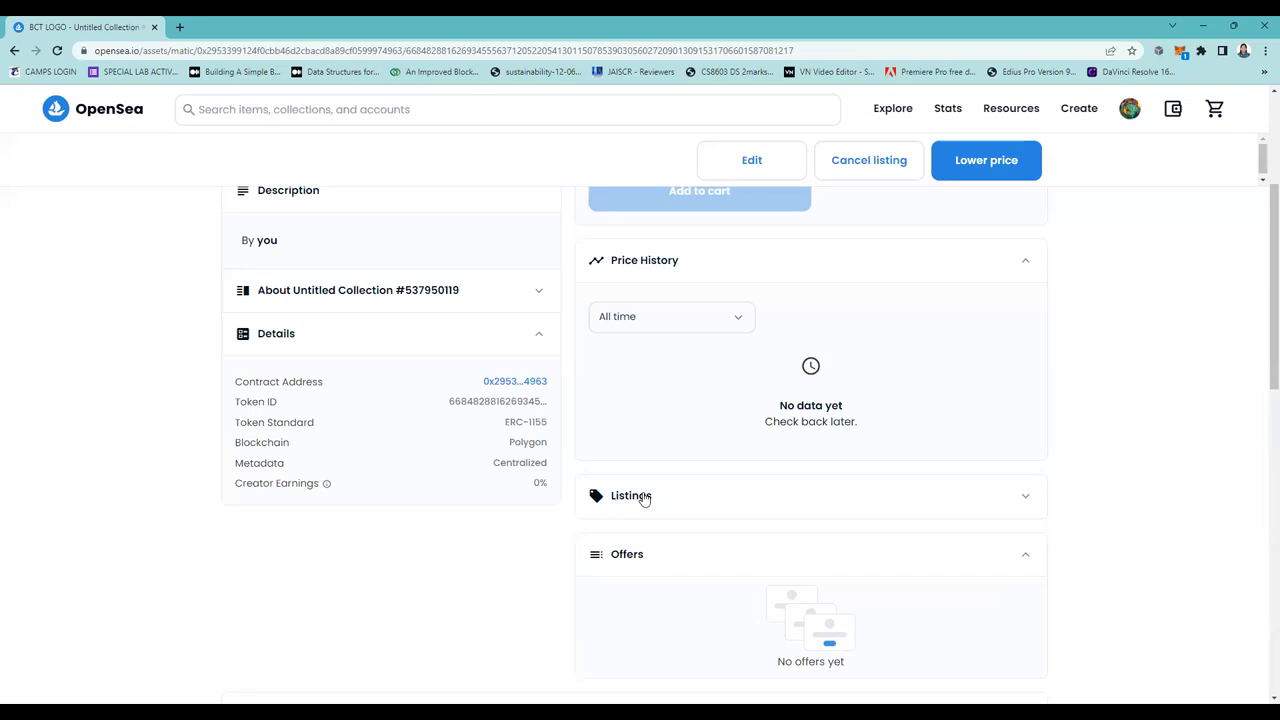
{"action": "scroll", "coordinate": [746, 454], "scroll_direction": "up", "scroll_amount": 2}
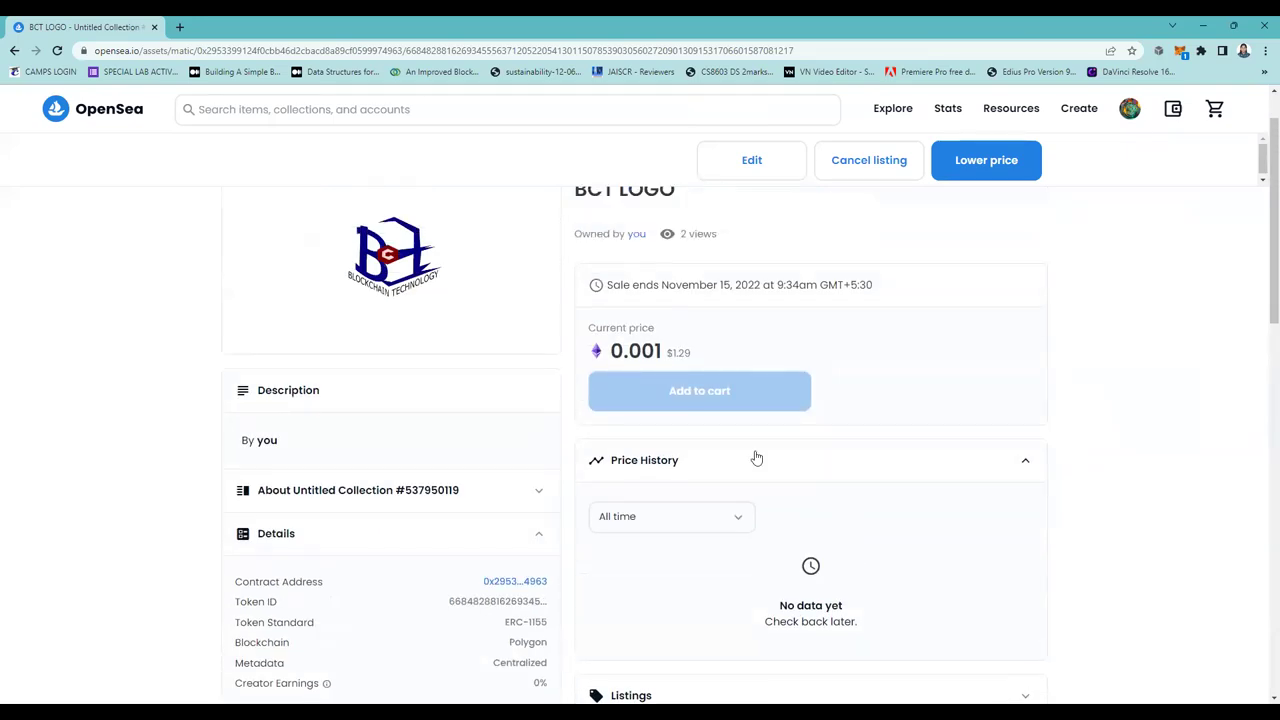
{"action": "scroll", "coordinate": [757, 458], "scroll_direction": "down", "scroll_amount": 3}
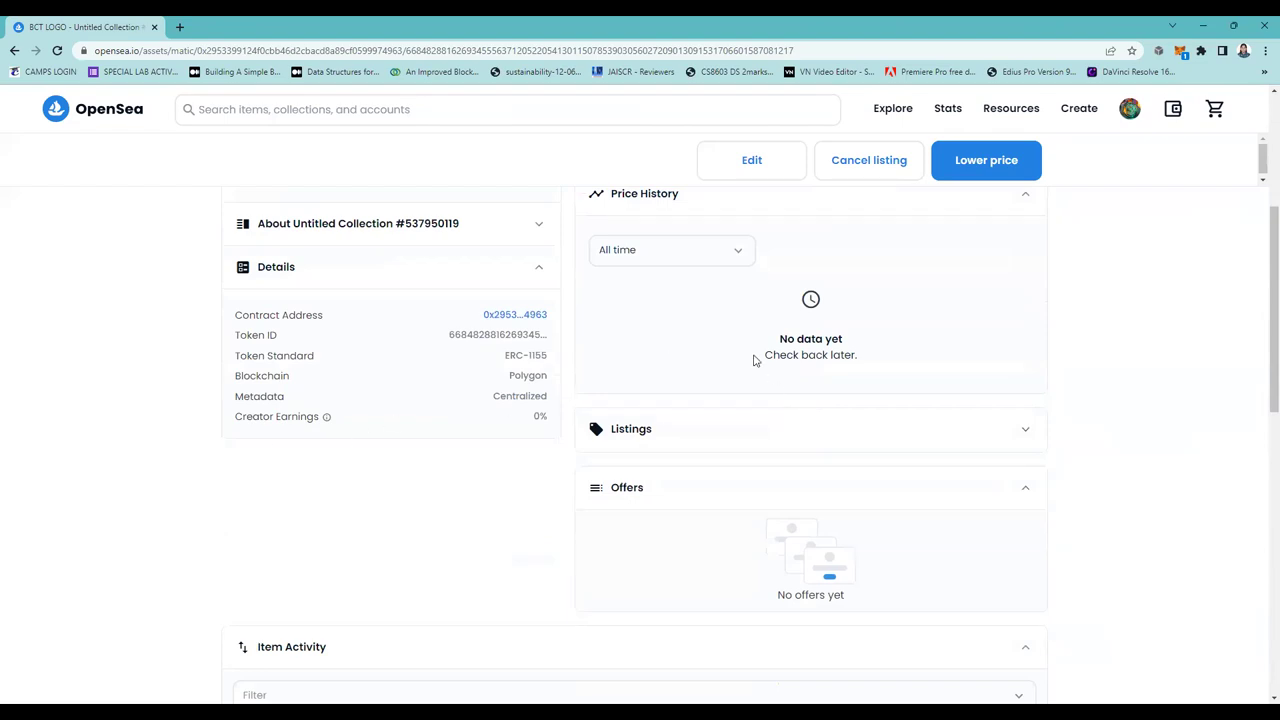
{"action": "scroll", "coordinate": [575, 404], "scroll_direction": "up", "scroll_amount": 1}
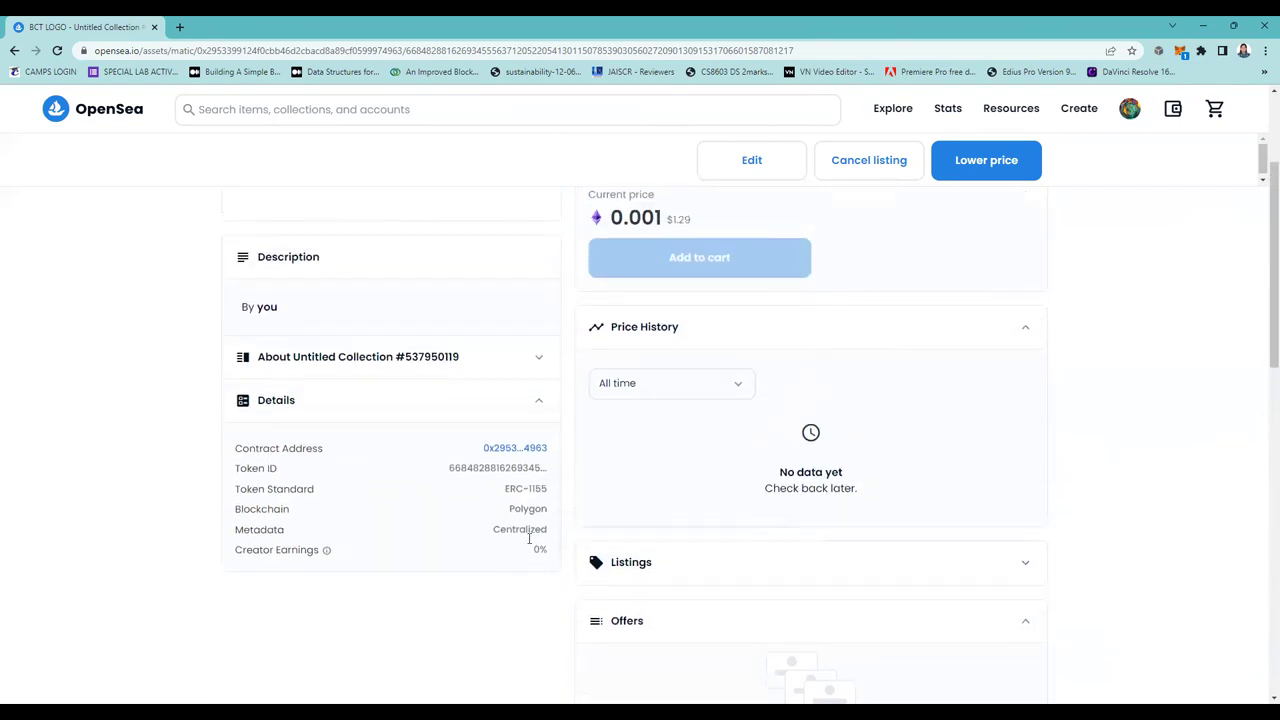
{"action": "scroll", "coordinate": [566, 558], "scroll_direction": "up", "scroll_amount": 1}
{"action": "scroll", "coordinate": [566, 558], "scroll_direction": "up", "scroll_amount": 3}
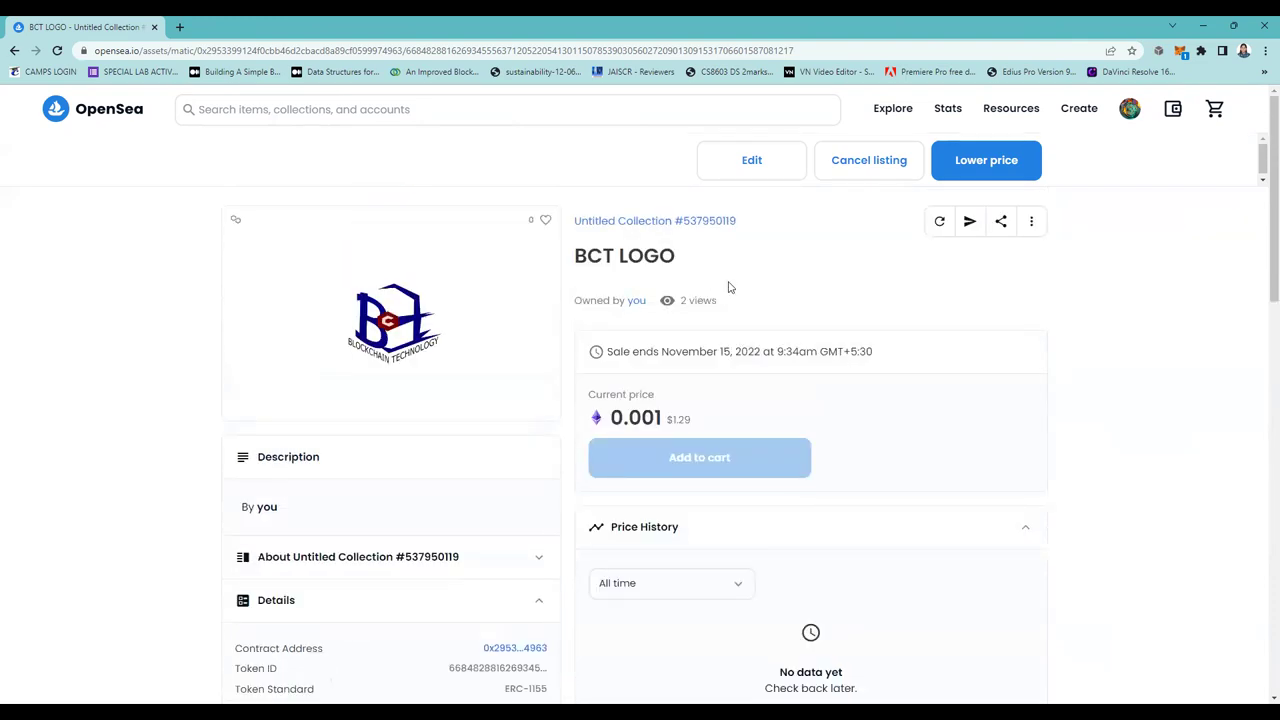